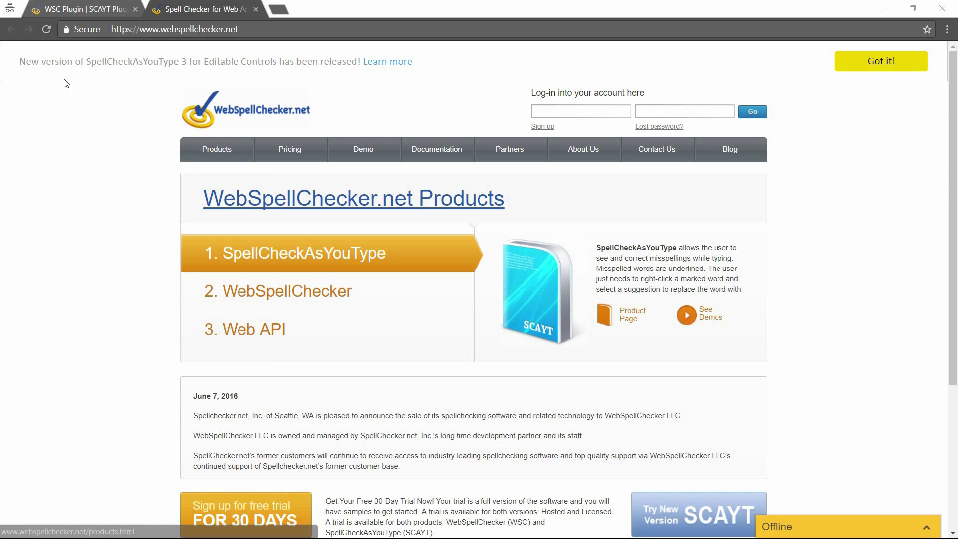
# On the CKEditor demo, add 'This my tessst. Mispelled words exampl.', replacing tesst with 'test' first.
pyautogui.click(61, 11)
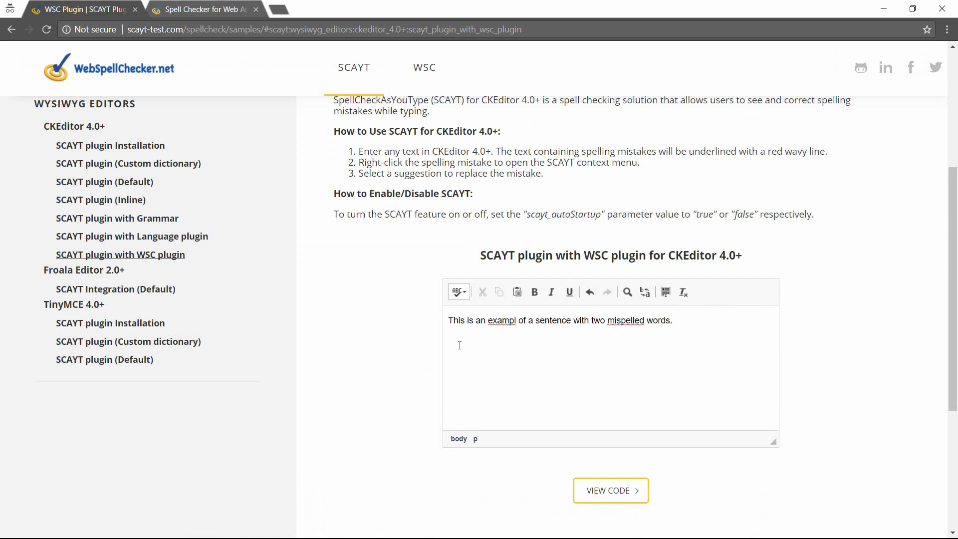
pyautogui.write('This my tesst. Mis')
pyautogui.write('pelled w')
pyautogui.write('ords exampl.')
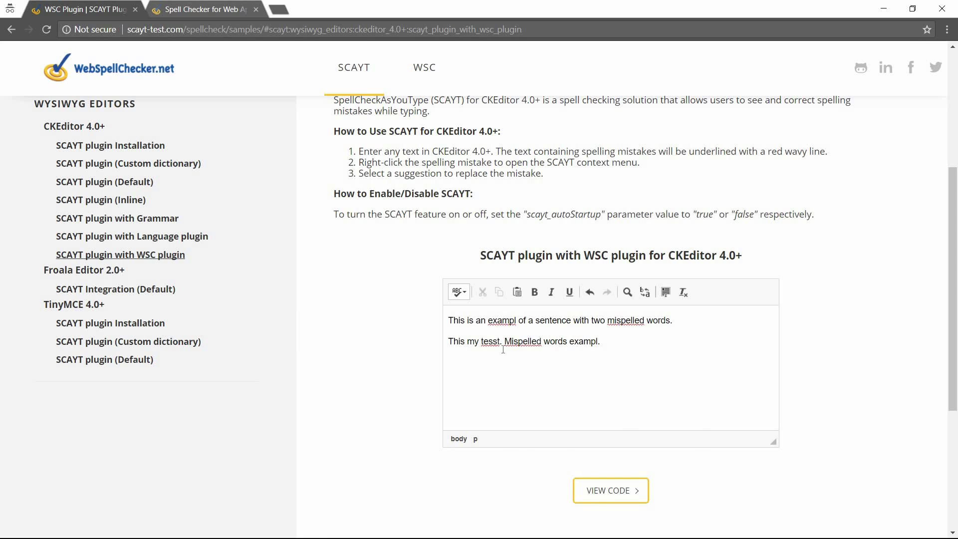
pyautogui.rightClick(492, 345)
pyautogui.click(533, 348)
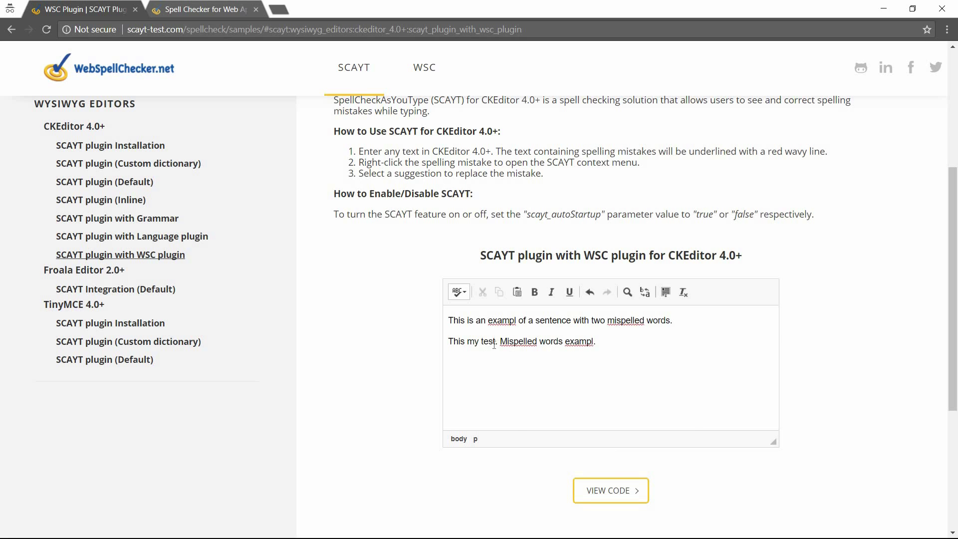
pyautogui.write('ss')
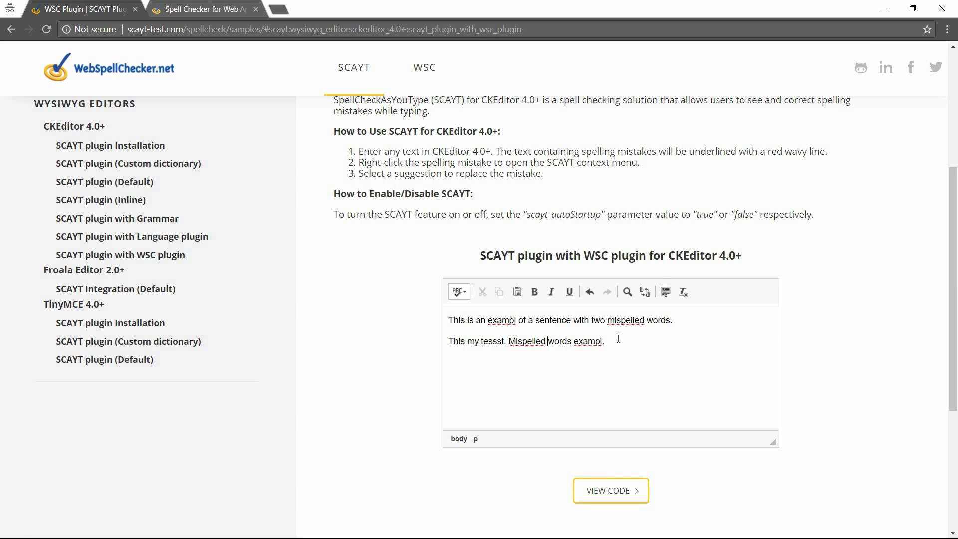
# Run Check Spelling from the SCAYT menu and change tessst to 'Tess'.
pyautogui.click(459, 293)
pyautogui.click(506, 397)
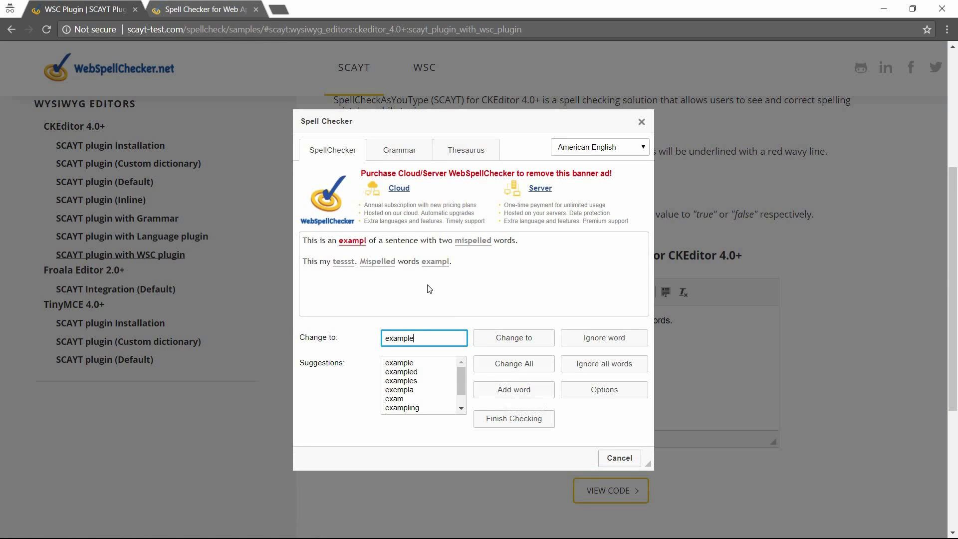
pyautogui.click(344, 262)
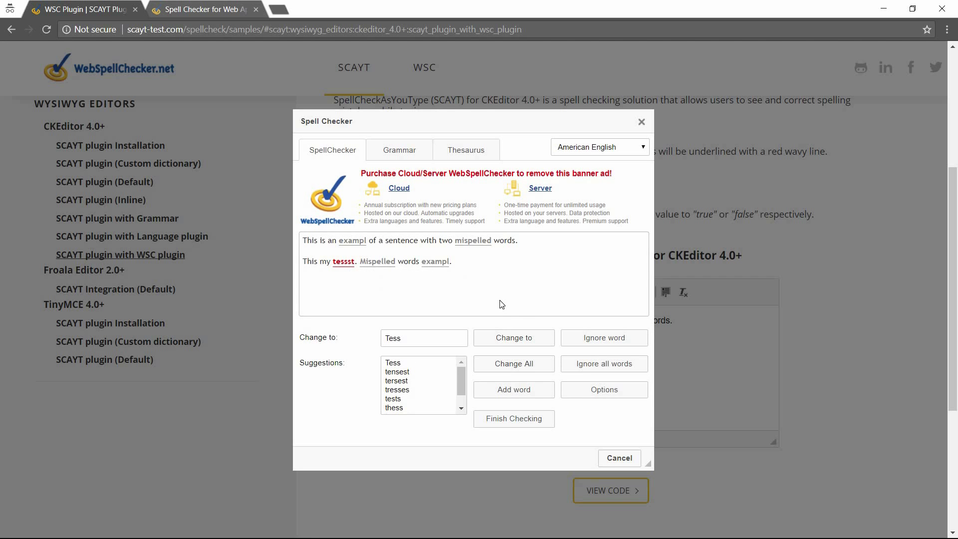
pyautogui.click(512, 336)
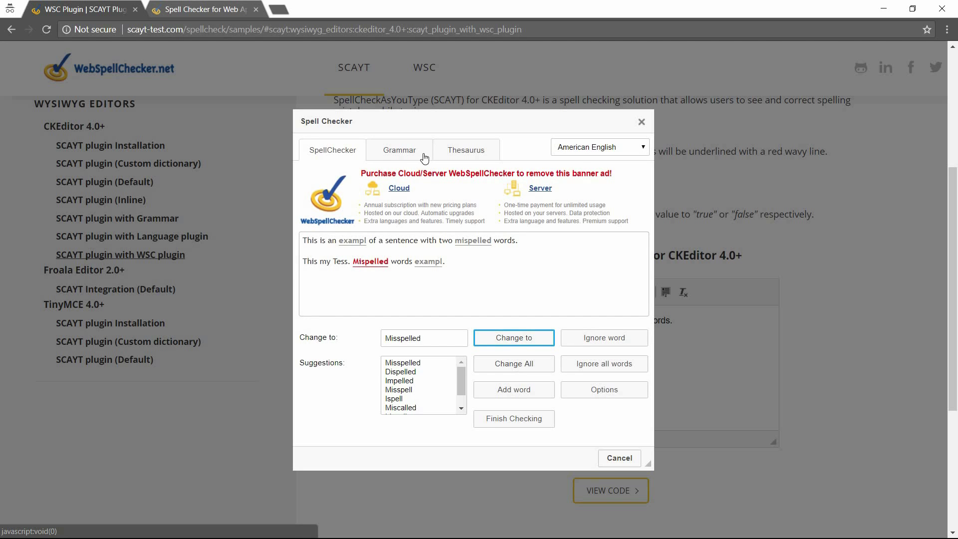
# Open the language list, view the Grammar and Thesaurus tabs, then finish checking.
pyautogui.click(640, 150)
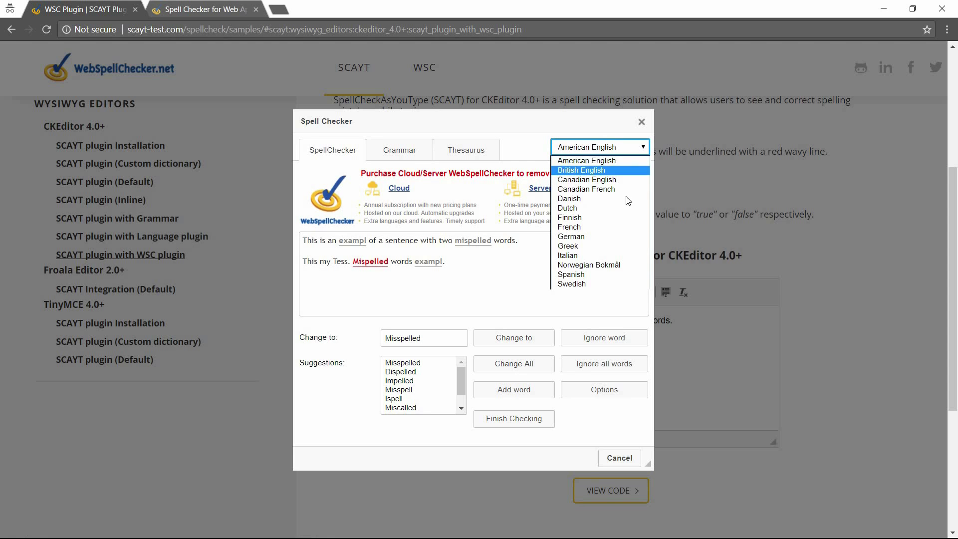
pyautogui.click(417, 158)
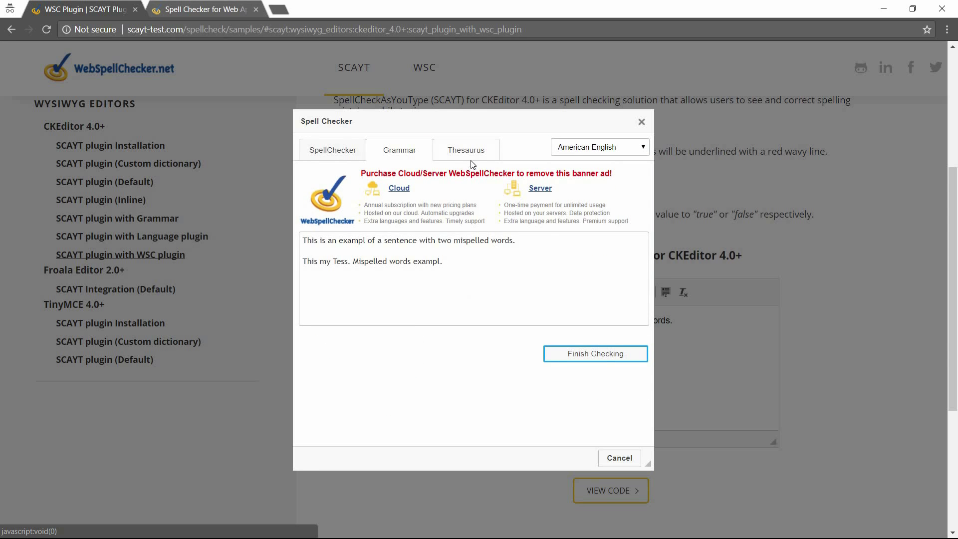
pyautogui.click(469, 158)
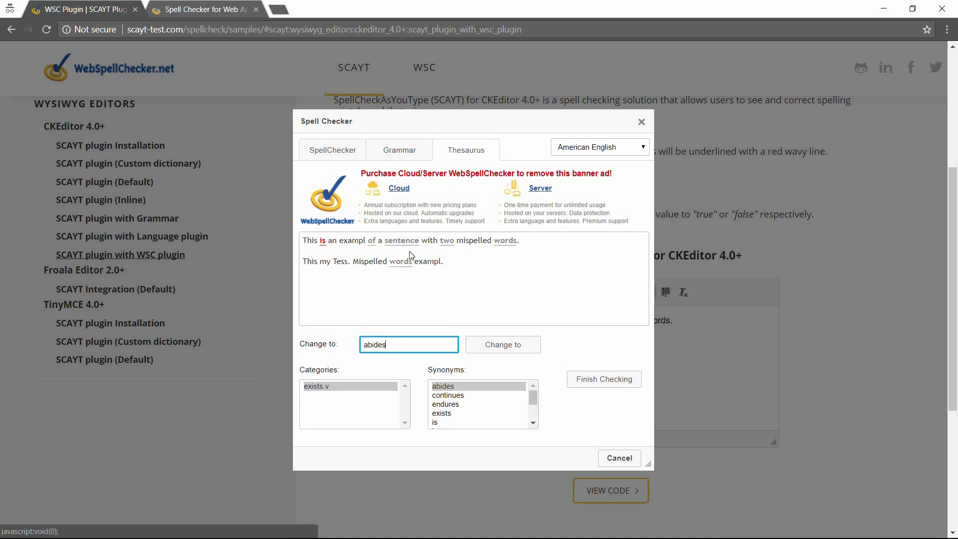
pyautogui.click(611, 382)
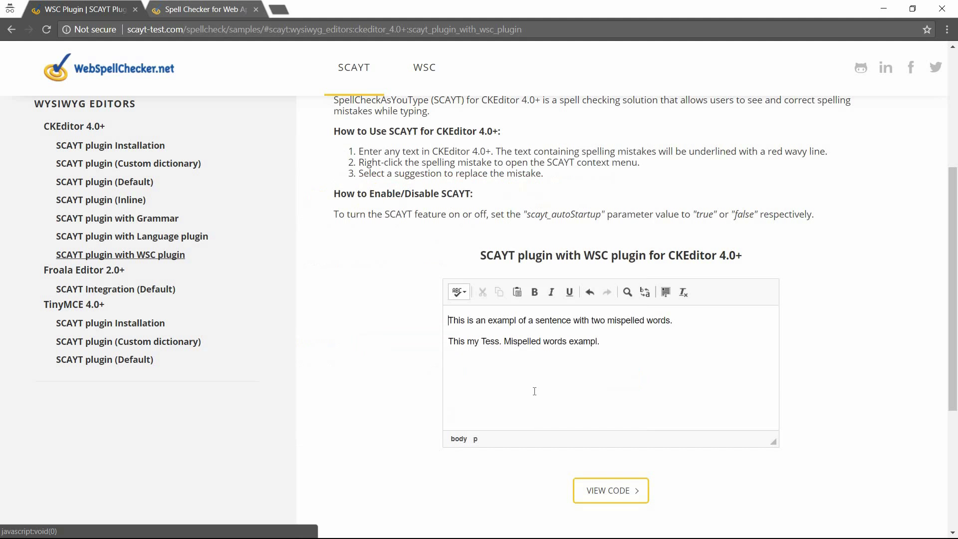
# Retype Tess as 'tesst' and set the as-you-type language to British English.
pyautogui.doubleClick(487, 341)
pyautogui.write('tess')
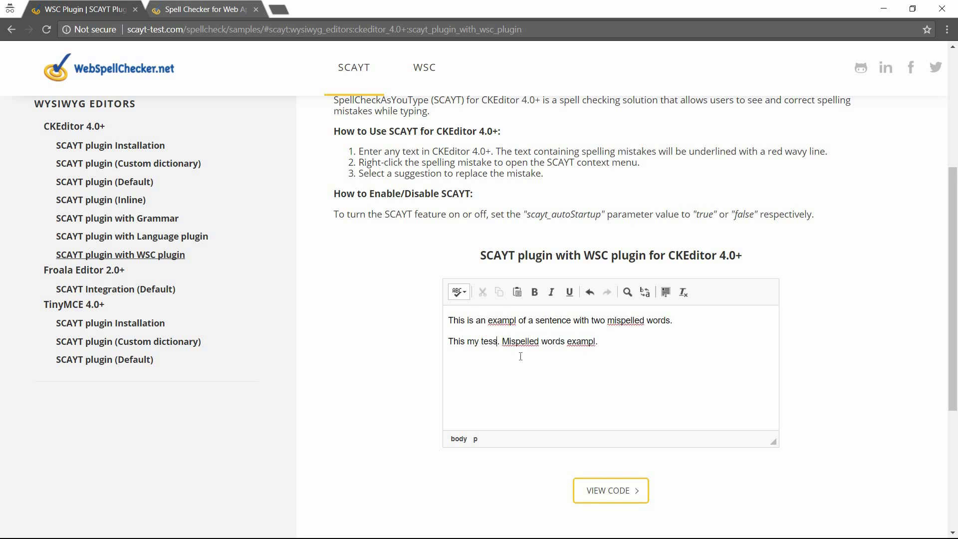
pyautogui.press('BackSpace')
pyautogui.write('t')
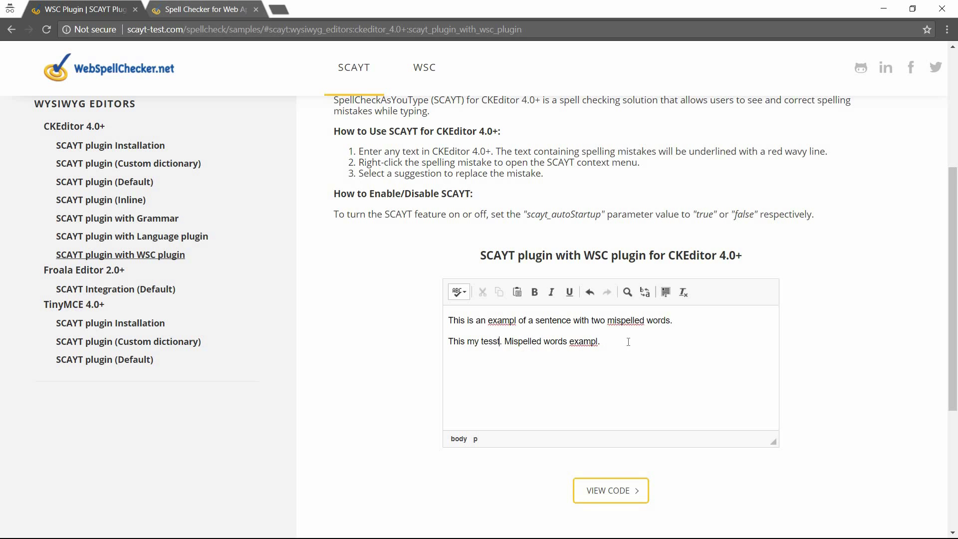
pyautogui.click(466, 292)
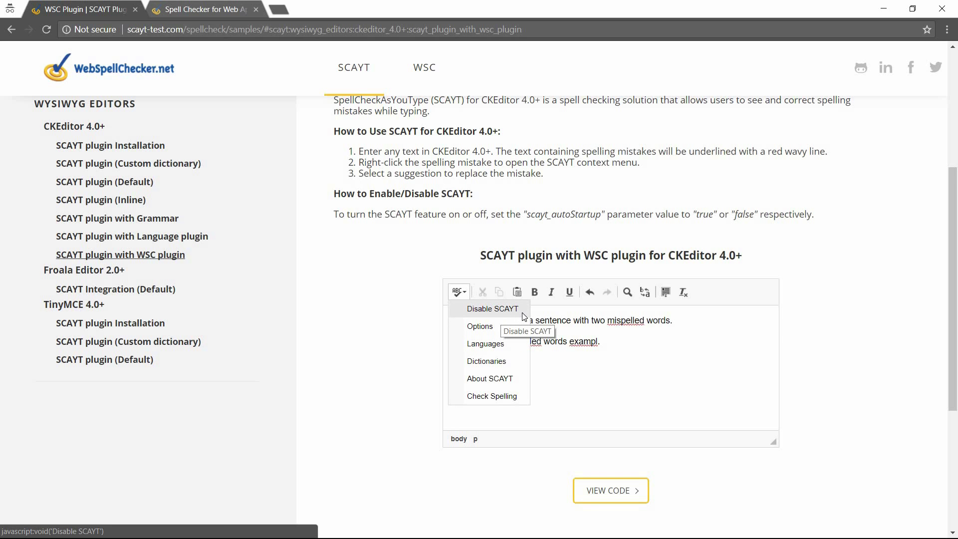
pyautogui.click(515, 346)
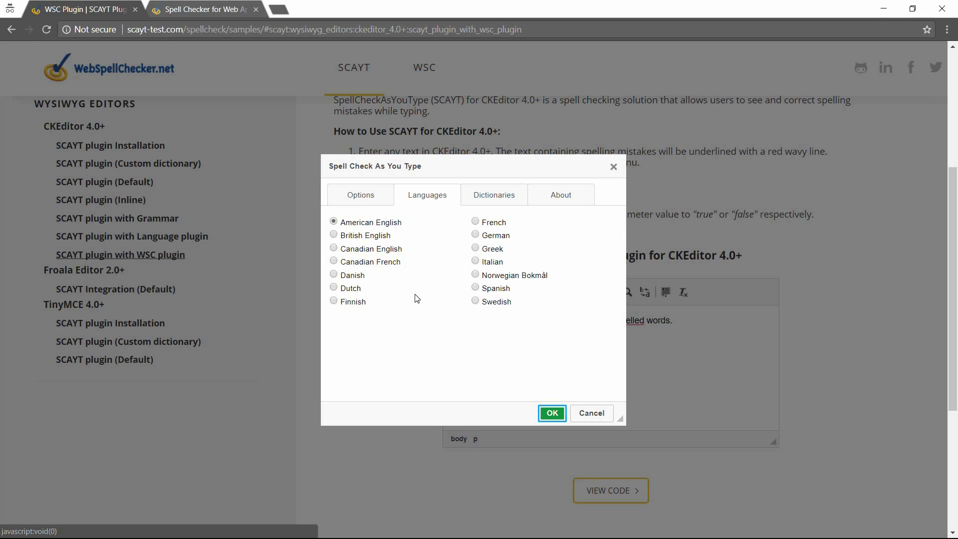
# Enable Ignore All-Caps Words, then add 'tesst' to the user dictionary and delete it.
pyautogui.click(362, 196)
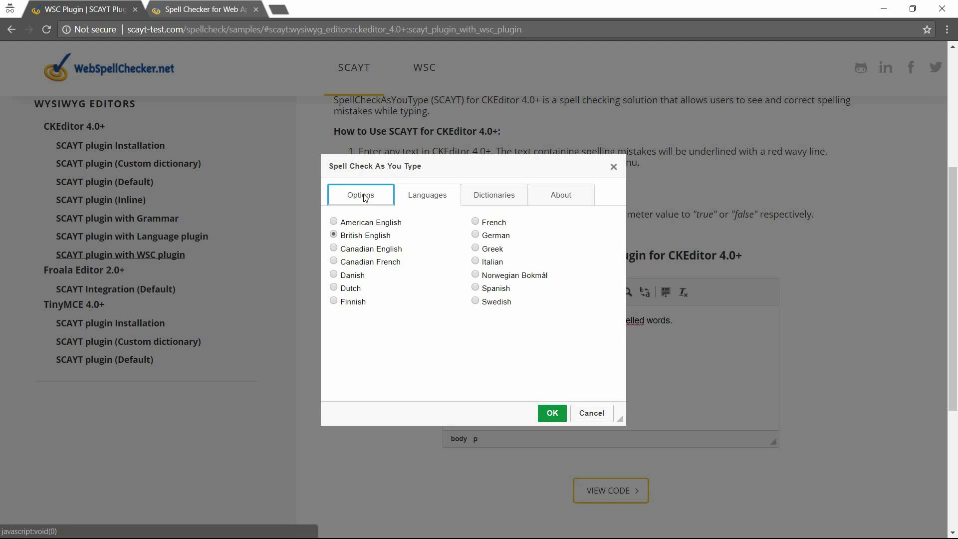
pyautogui.click(347, 224)
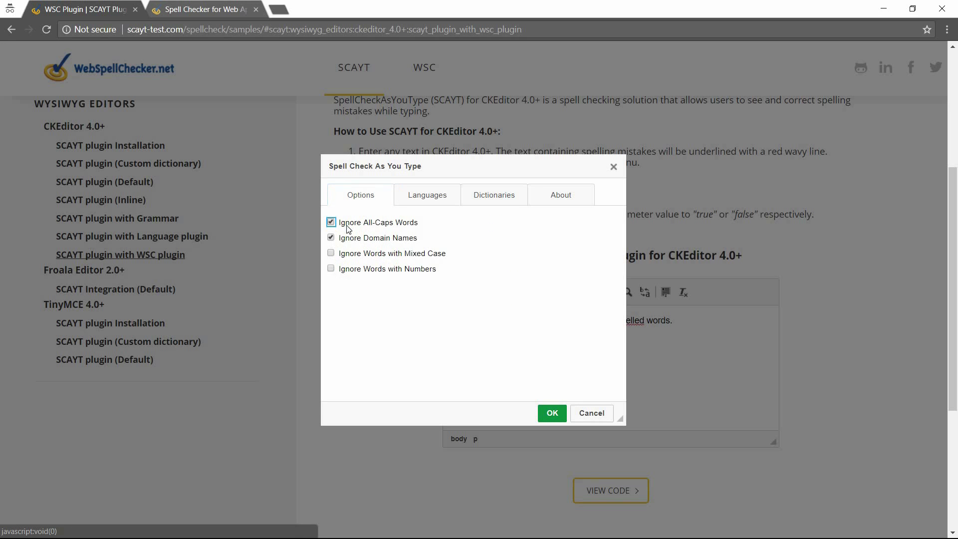
pyautogui.click(516, 202)
pyautogui.click(392, 245)
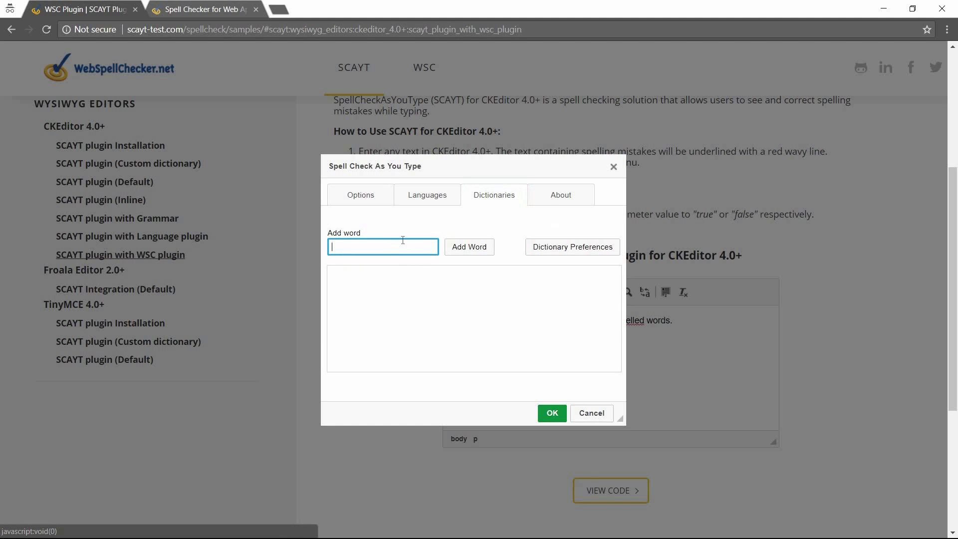
pyautogui.write('tesst')
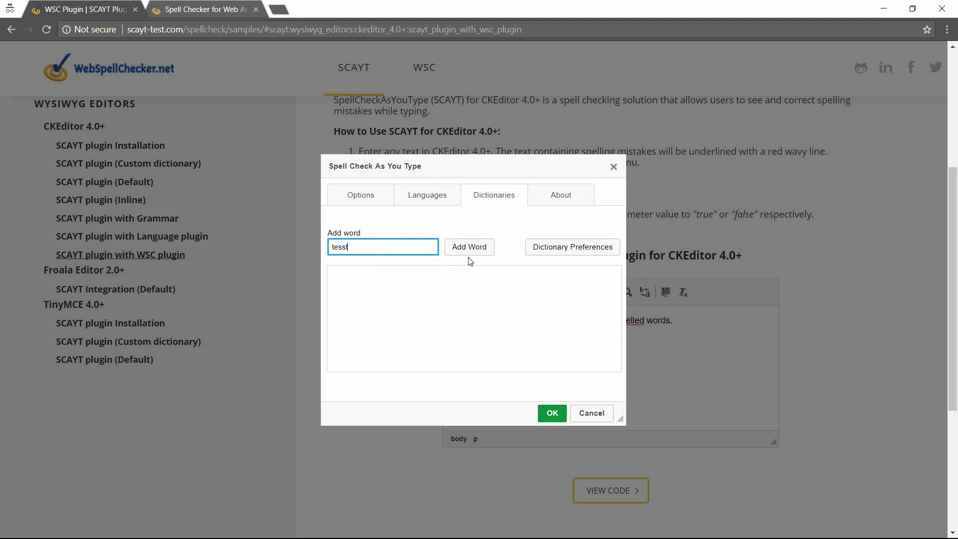
pyautogui.click(470, 249)
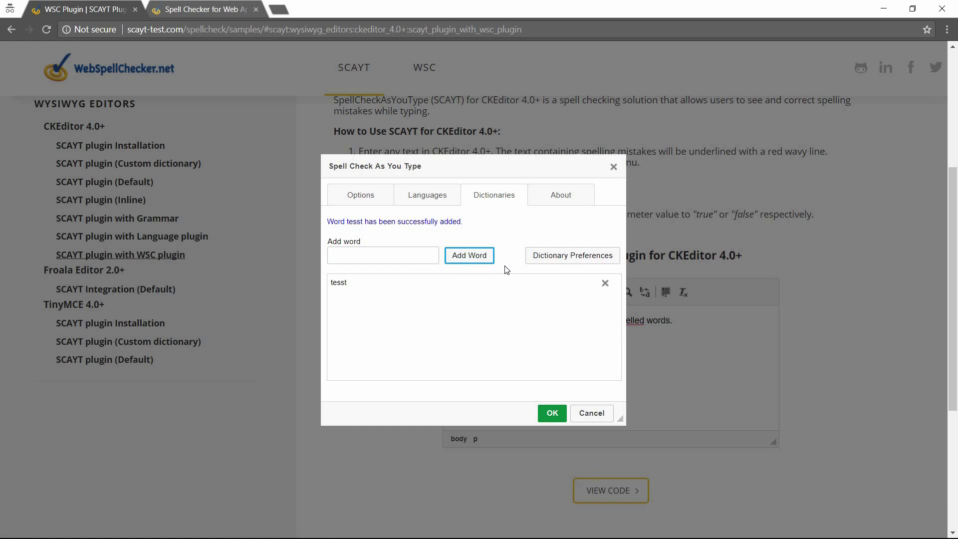
pyautogui.click(605, 282)
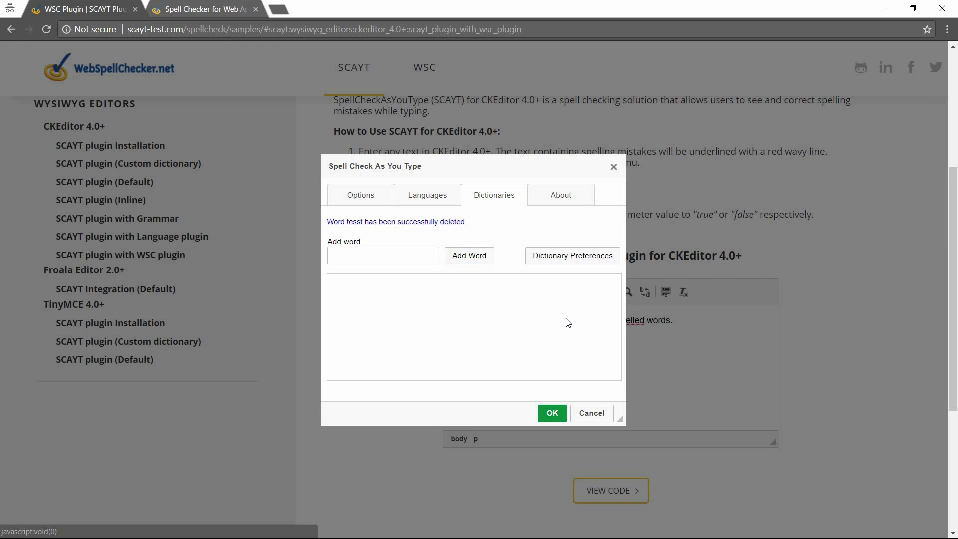
# Close the SCAYT settings and launch the full Check Spelling dialog.
pyautogui.click(551, 412)
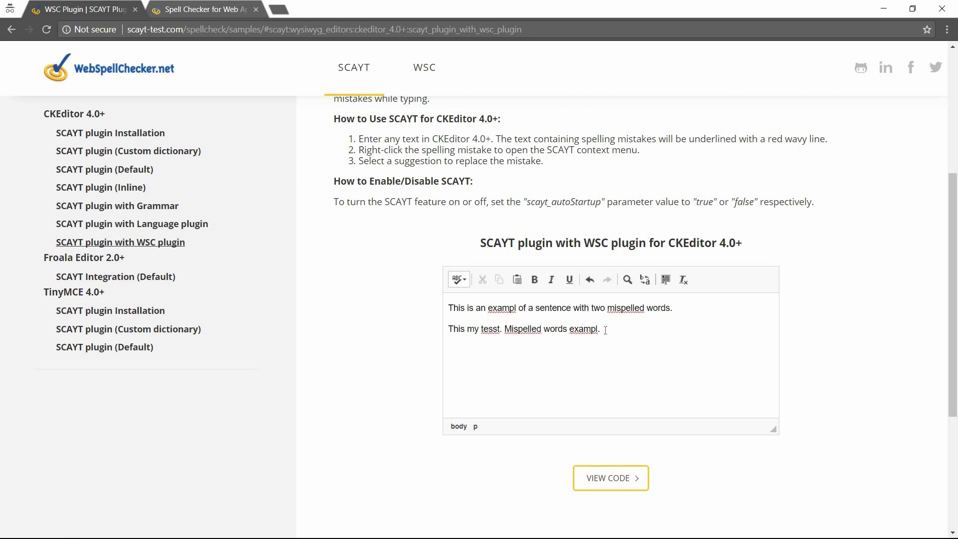
pyautogui.click(466, 280)
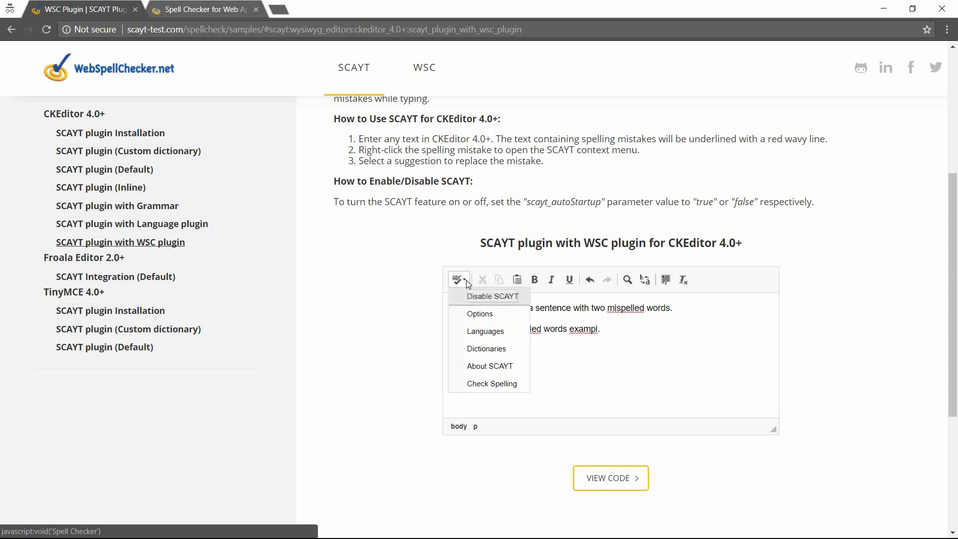
pyautogui.click(505, 382)
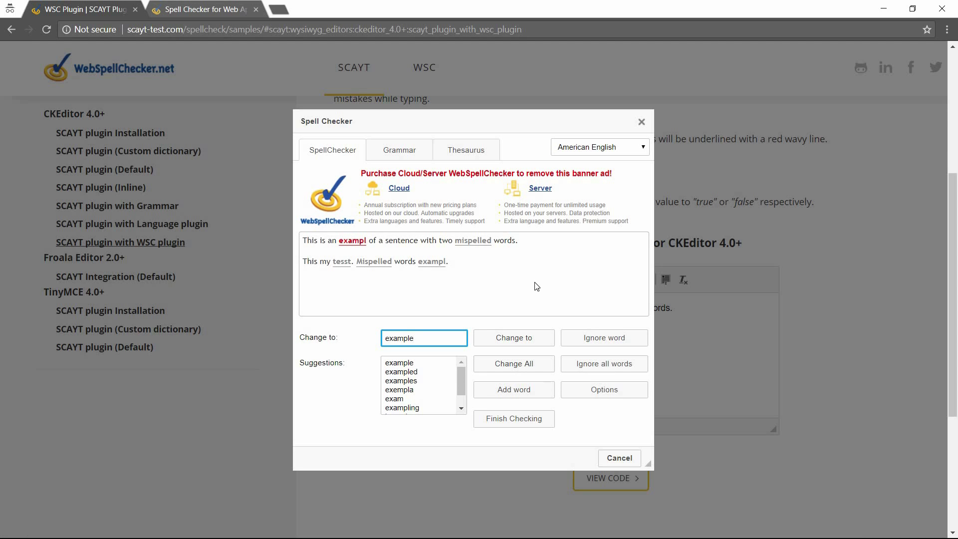
# Switch the checking language to Canadian English, then back to American English.
pyautogui.click(612, 150)
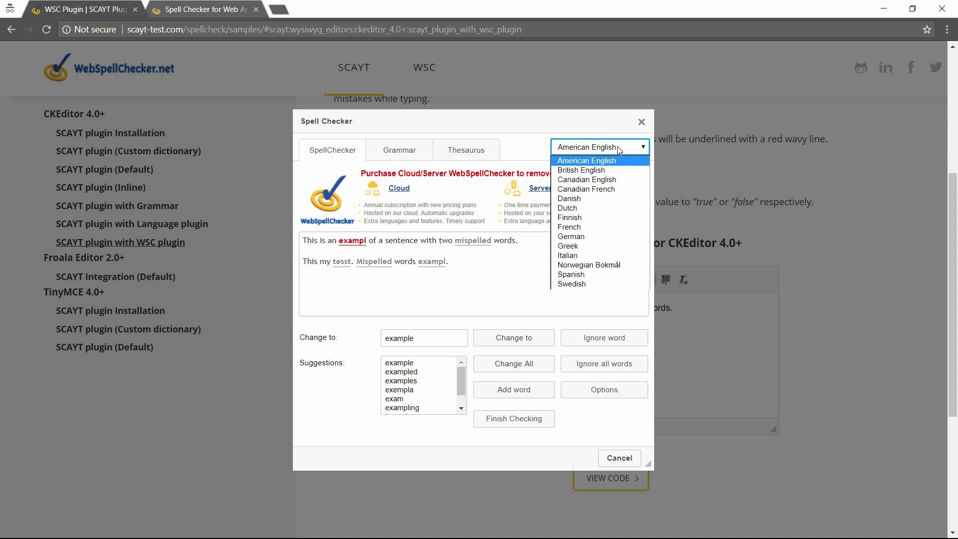
pyautogui.press('Escape')
pyautogui.press('Down')
pyautogui.press('Down')
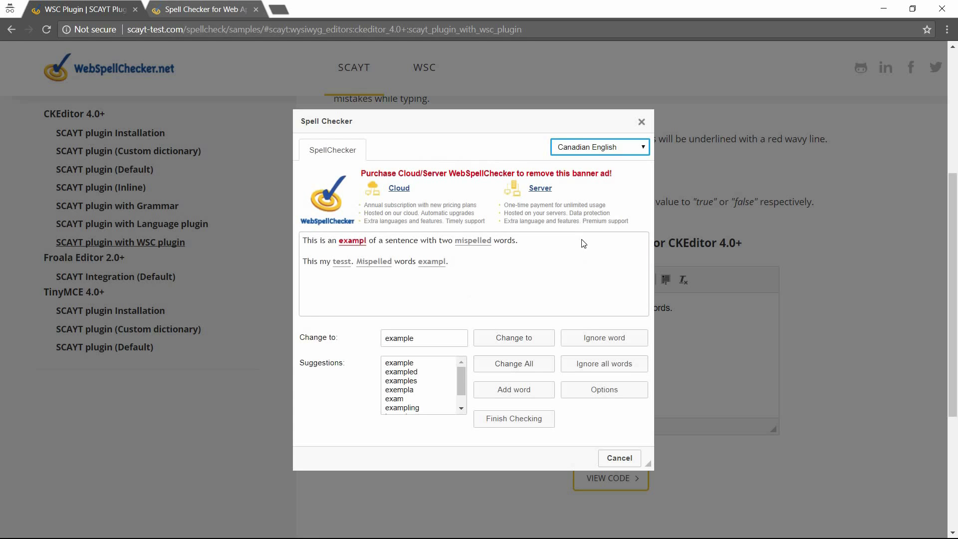
pyautogui.click(627, 147)
pyautogui.click(596, 161)
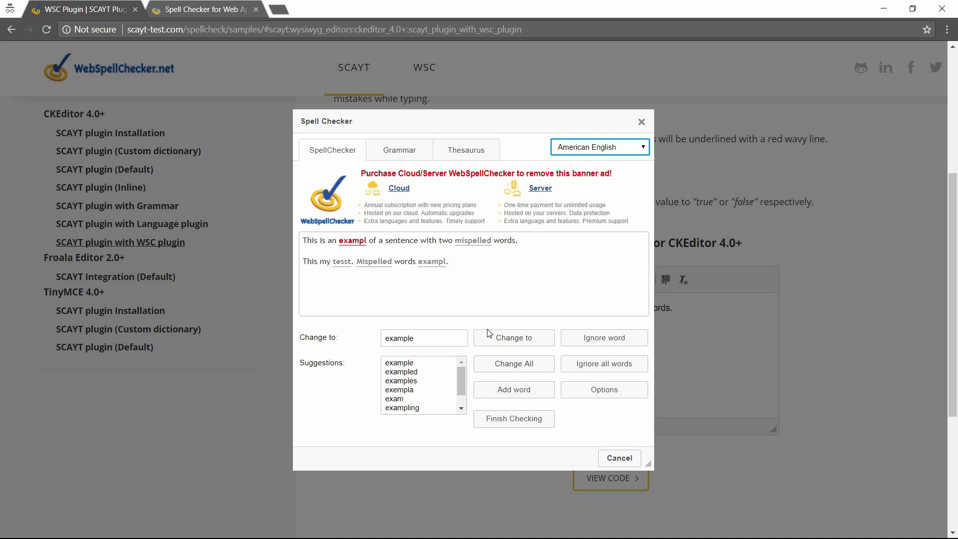
# Step through mispelled, exampl and tesst, returning to the first exampl.
pyautogui.click(473, 243)
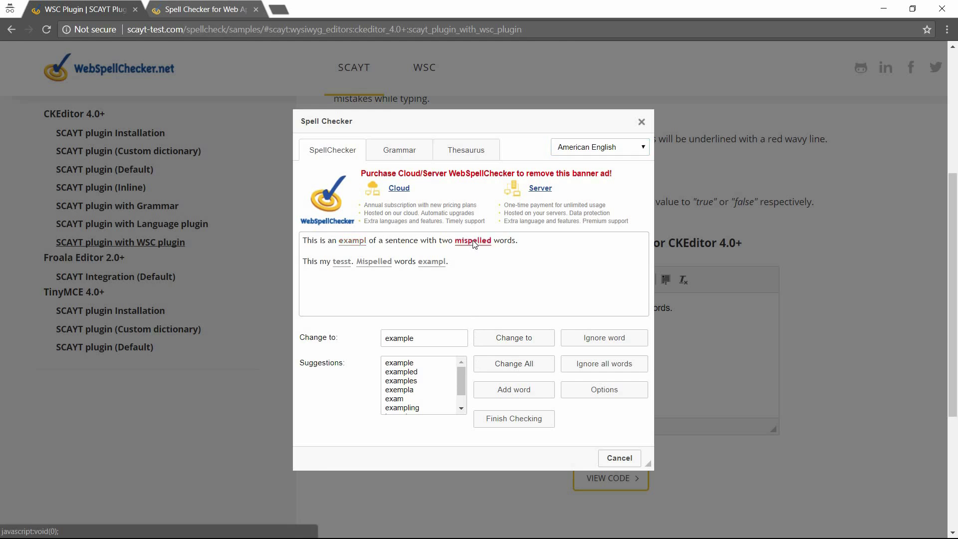
pyautogui.click(434, 266)
pyautogui.click(341, 266)
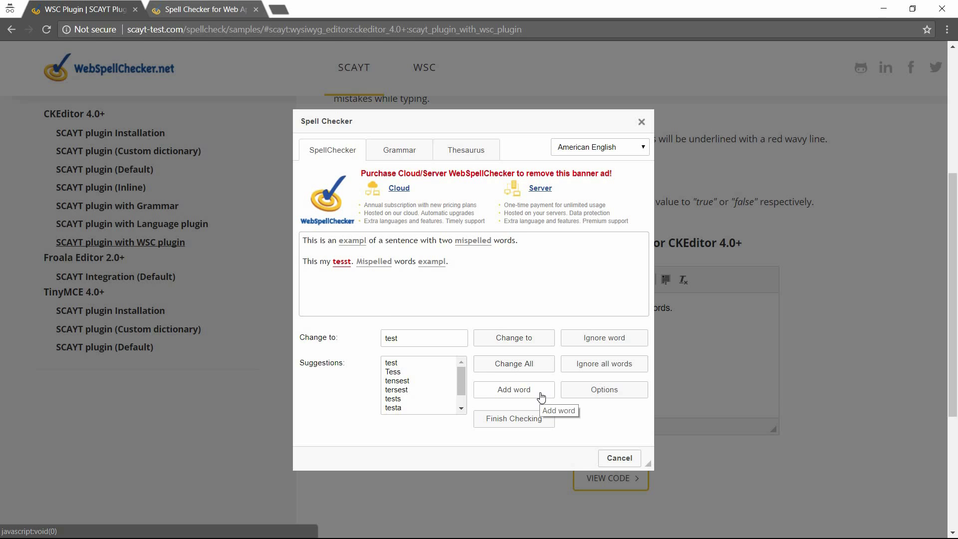
pyautogui.click(353, 242)
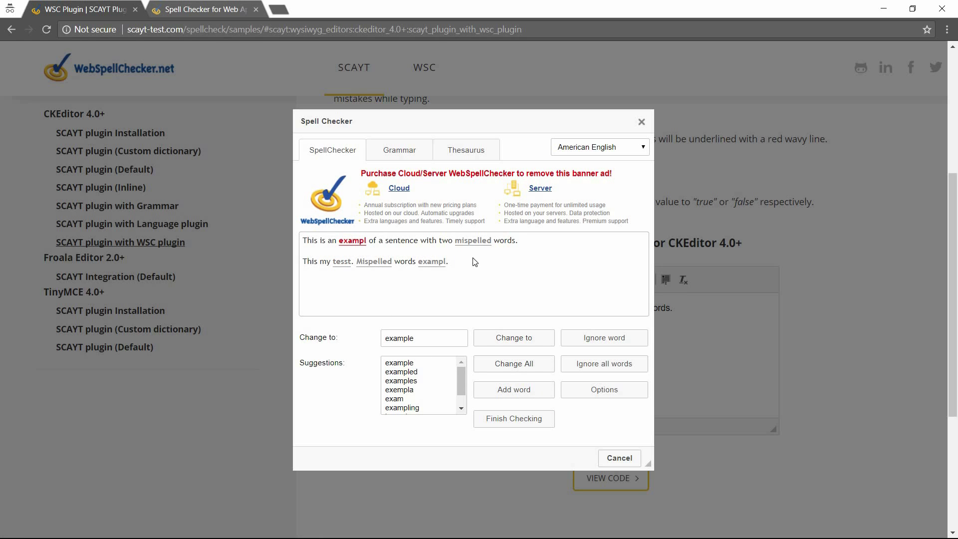
# Change all exampl to 'example', ignore all mispelled, and finish checking.
pyautogui.click(543, 371)
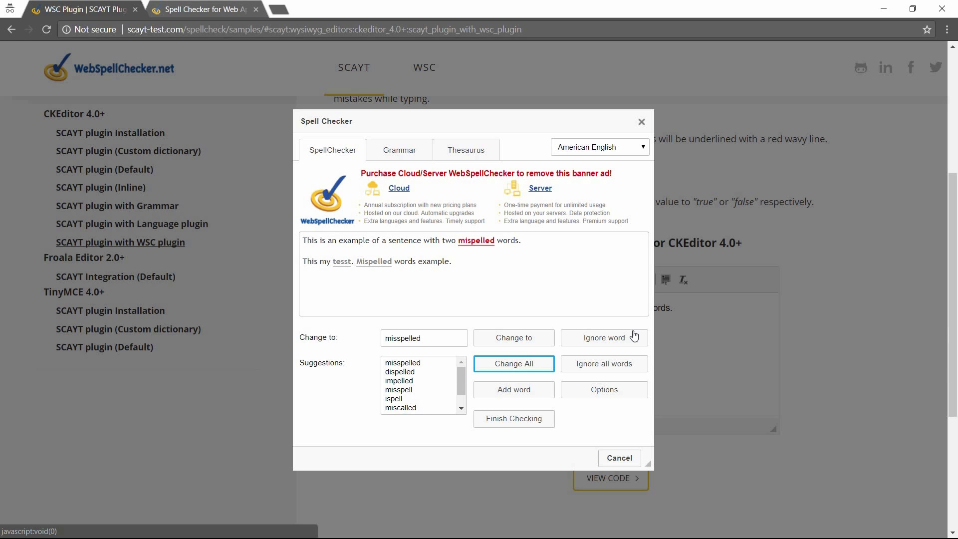
pyautogui.click(634, 368)
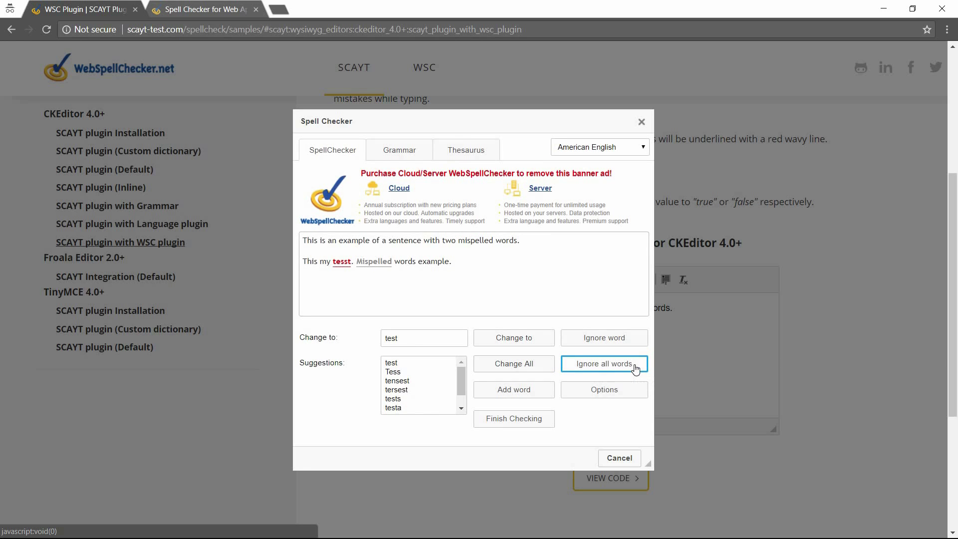
pyautogui.click(526, 426)
pyautogui.click(524, 356)
pyautogui.write('He like')
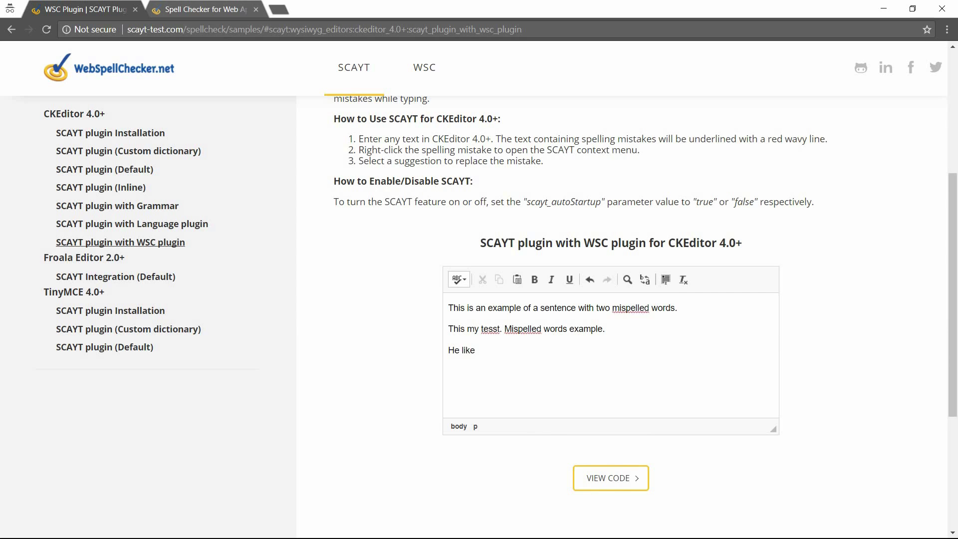
pyautogui.write('sports.')
# Reopen Check Spelling on the Grammar tab and pick 'He likes' over 'He liked'.
pyautogui.click(459, 279)
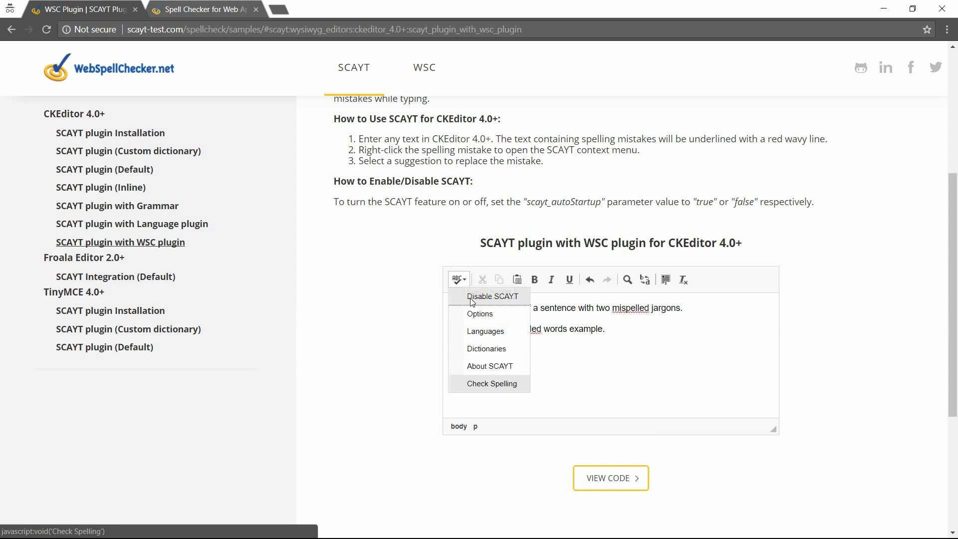
pyautogui.click(492, 384)
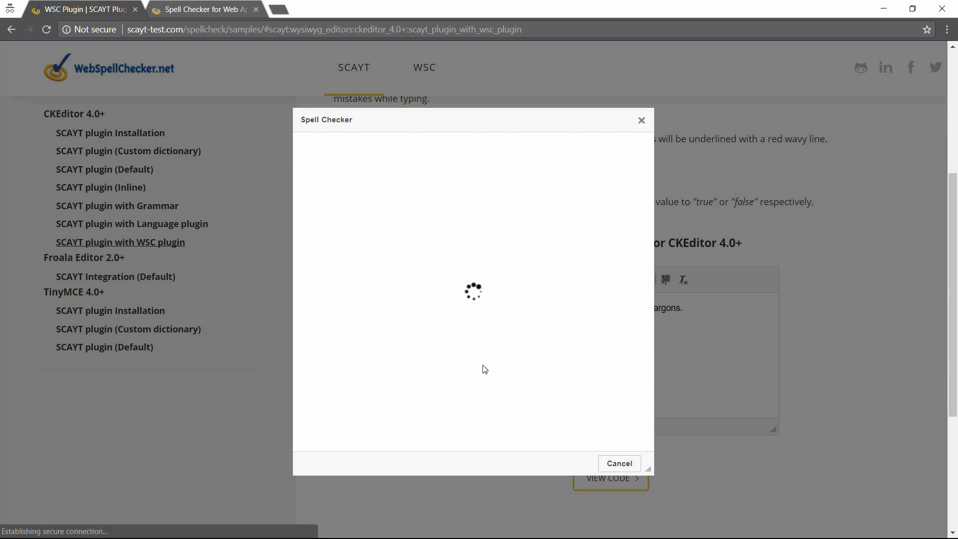
pyautogui.click(407, 150)
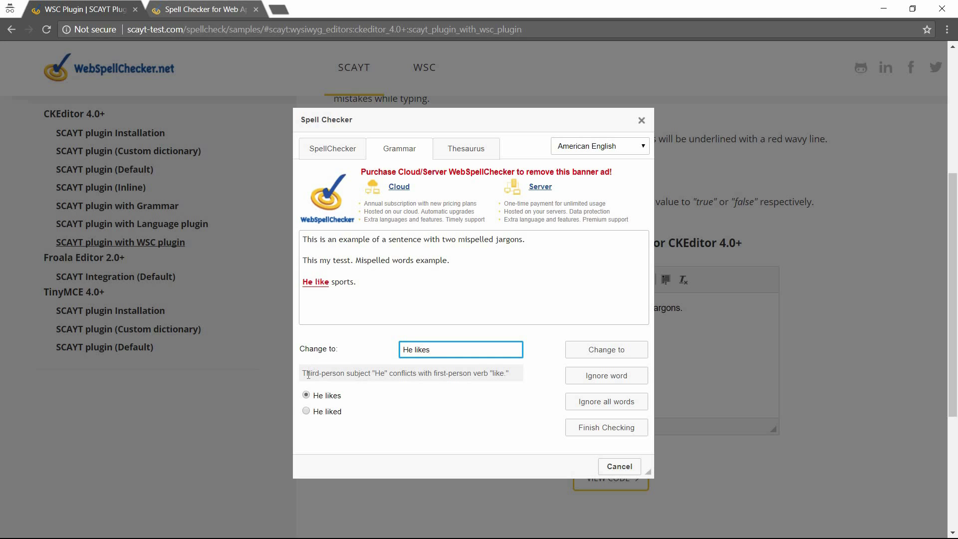
pyautogui.click(308, 412)
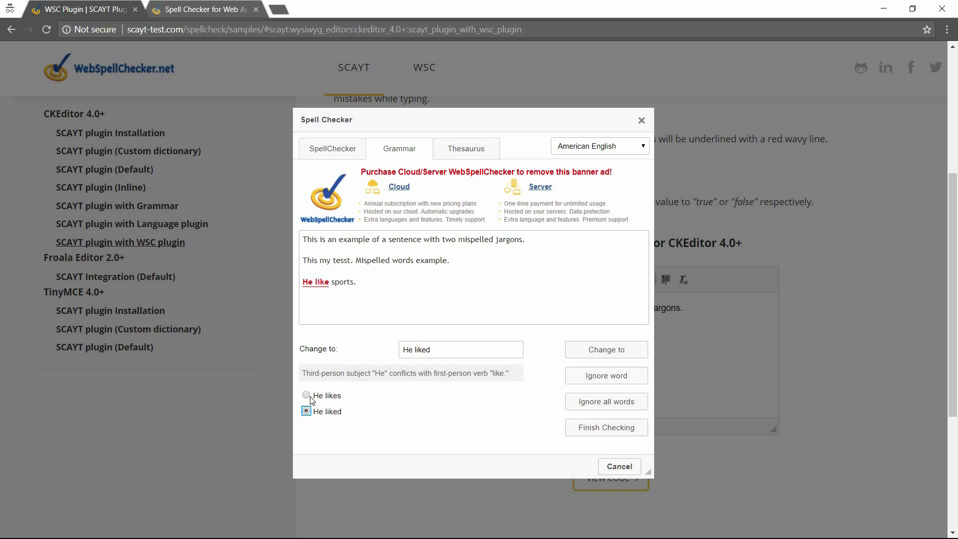
pyautogui.click(307, 396)
# On the Thesaurus tab, look up synonyms for 'example' and 'sentence'.
pyautogui.click(458, 149)
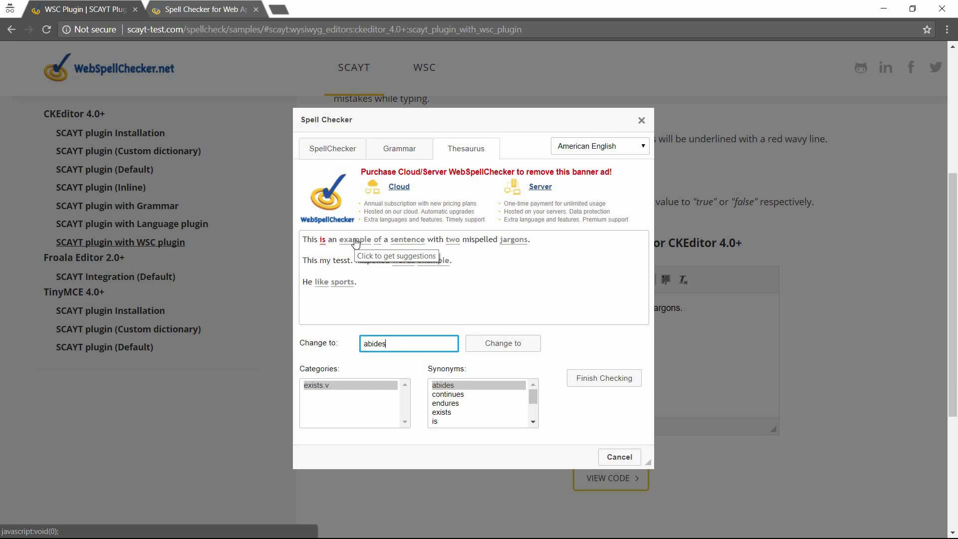
pyautogui.click(356, 241)
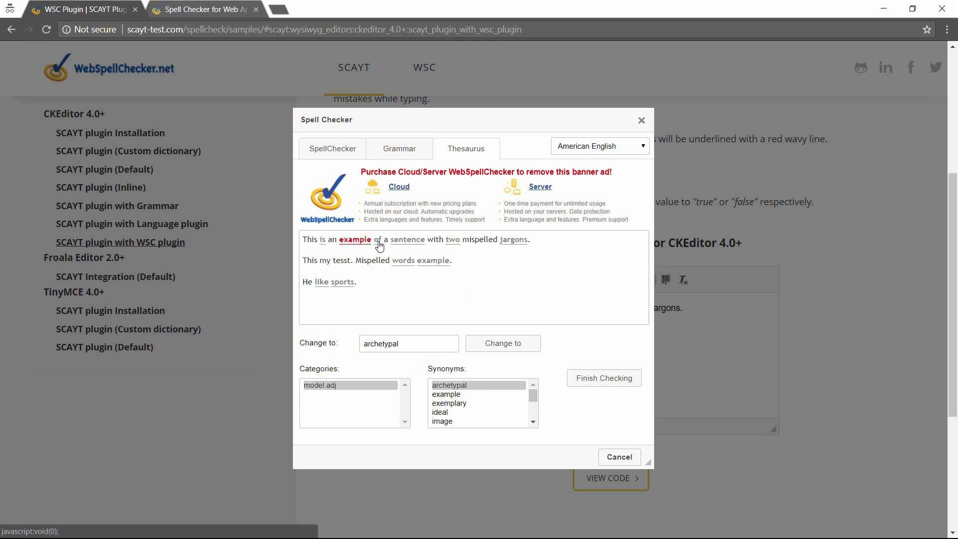
pyautogui.click(407, 241)
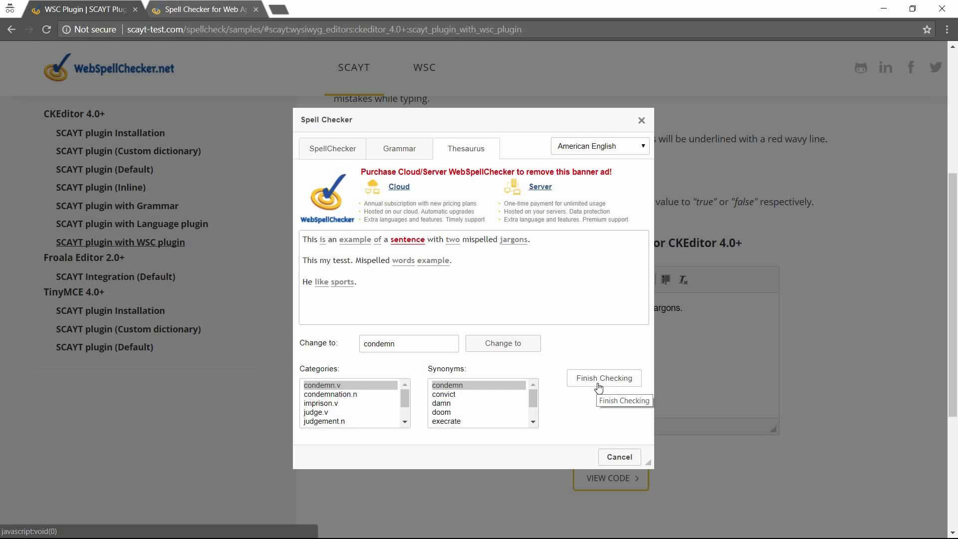
# In spell-check Options, toggle ignoring words with numbers and mixed-case words, and confirm.
pyautogui.click(346, 149)
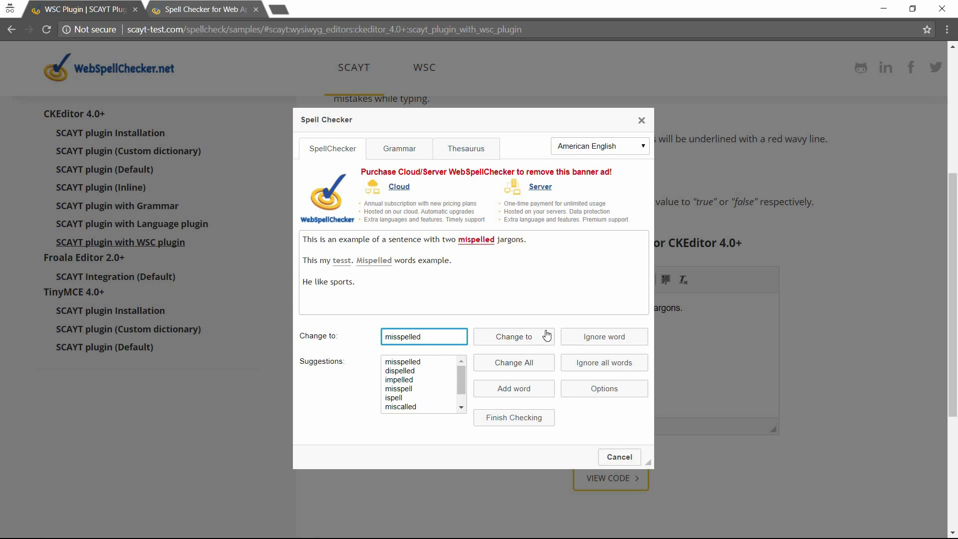
pyautogui.click(639, 389)
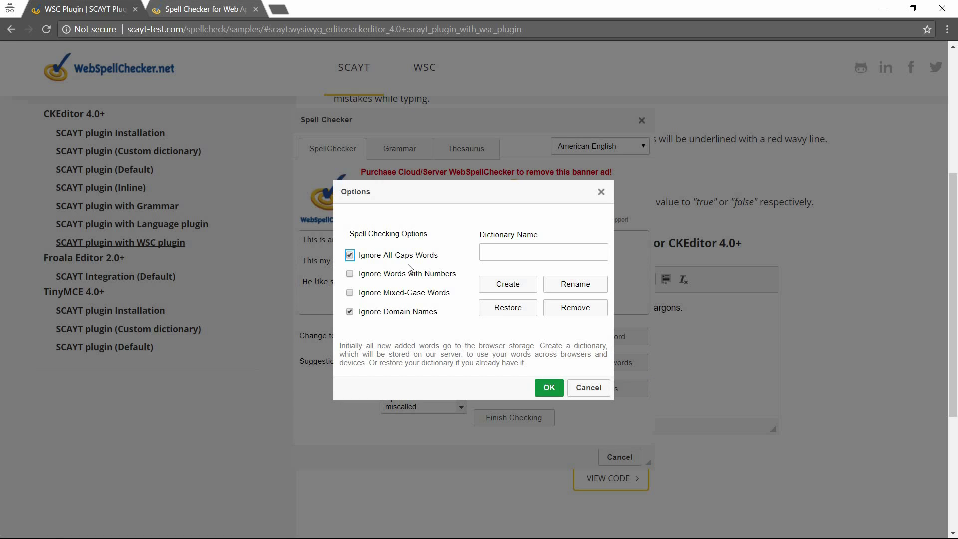
pyautogui.click(404, 274)
pyautogui.click(406, 293)
pyautogui.click(550, 388)
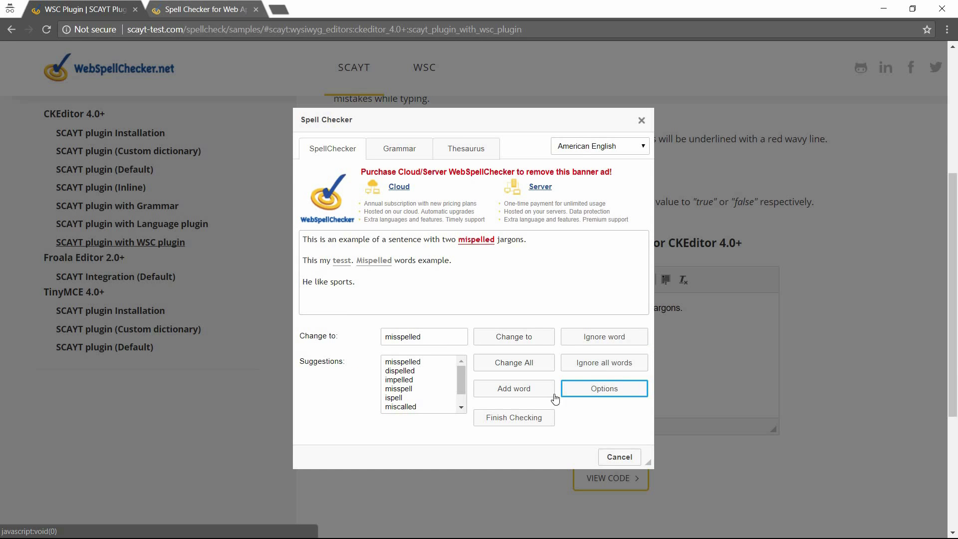
# Cancel the checker and open the pricing page via Upgrade Now on Mispelled.
pyautogui.click(615, 457)
pyautogui.rightClick(524, 334)
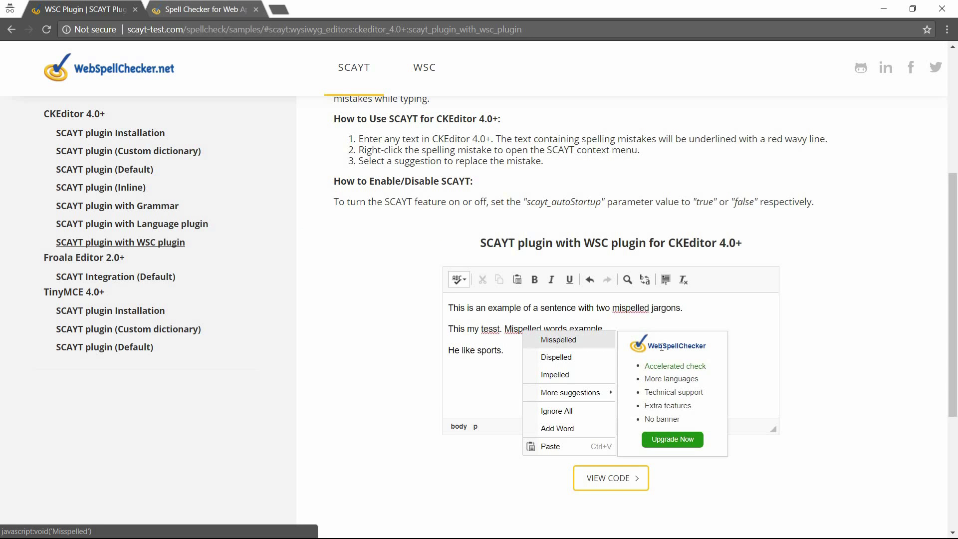
pyautogui.click(678, 441)
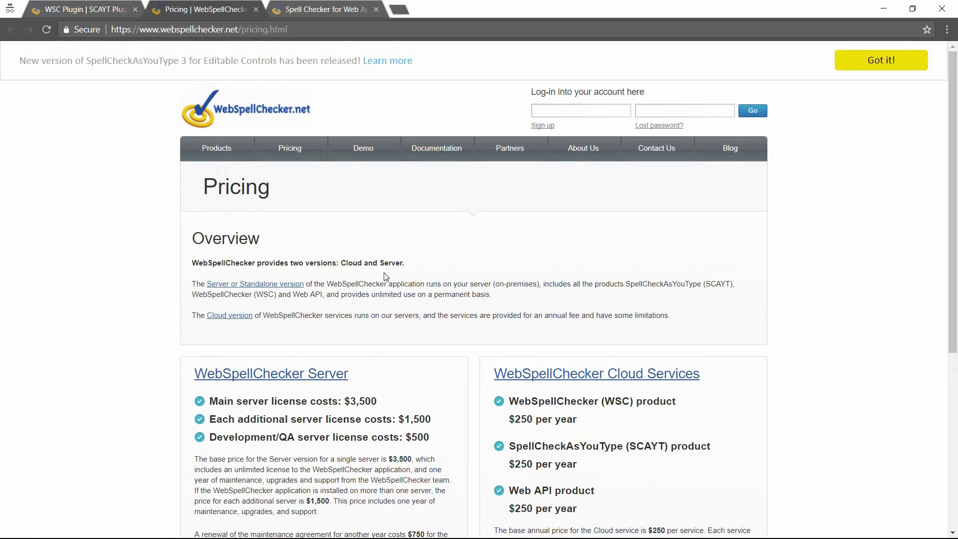
# On the Cloud signup form, keep SpellCheckAsYouType as account type and choose Paid version.
pyautogui.click(246, 317)
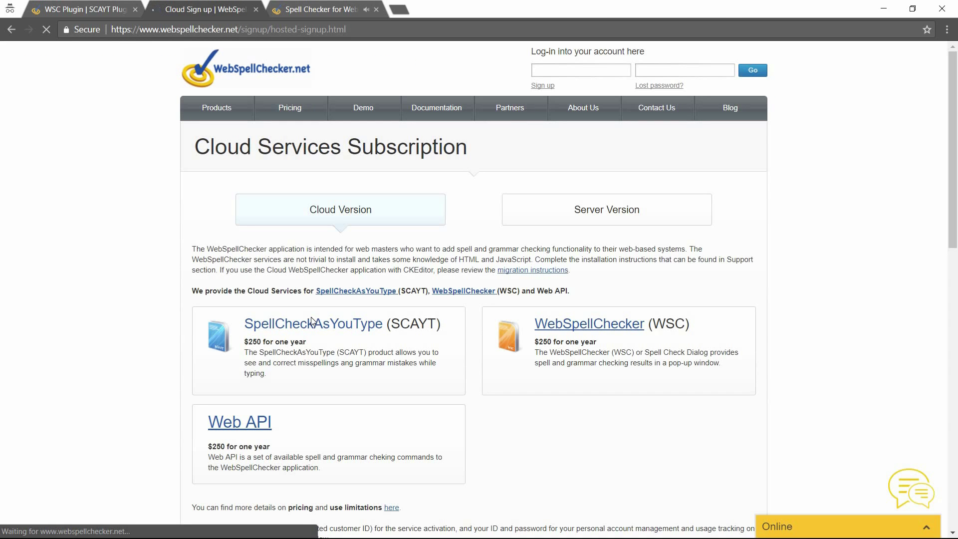
pyautogui.scroll(-3, 311, 322)
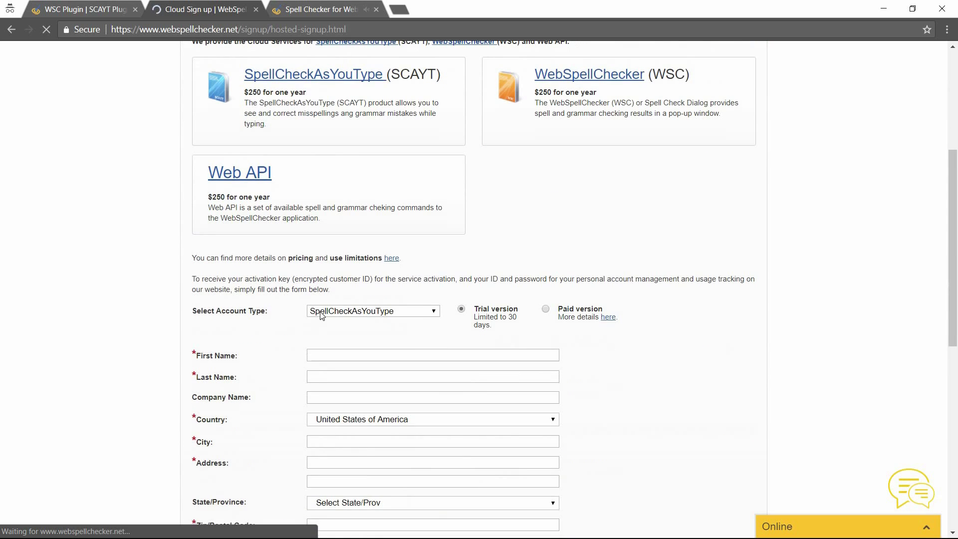
pyautogui.click(420, 312)
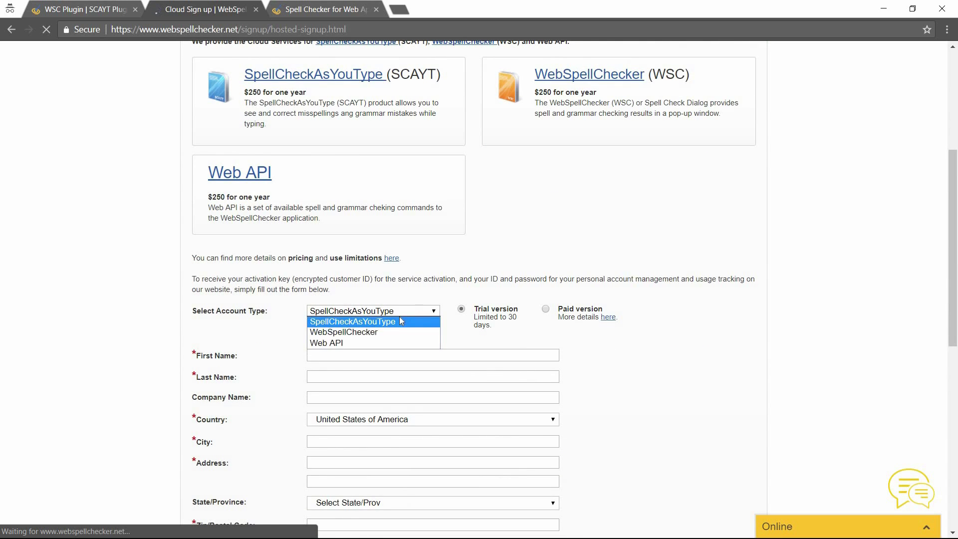
pyautogui.click(403, 320)
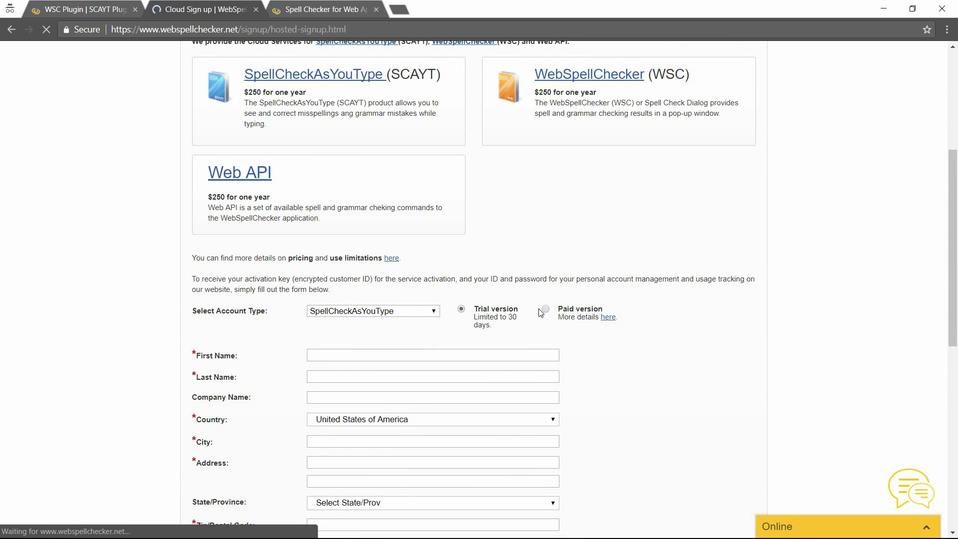
pyautogui.click(545, 310)
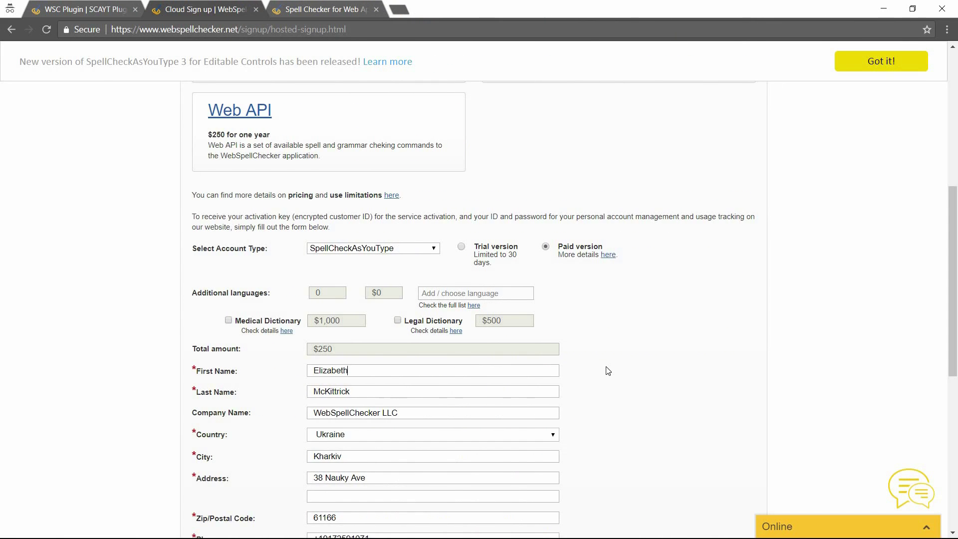
pyautogui.scroll(-5, 595, 377)
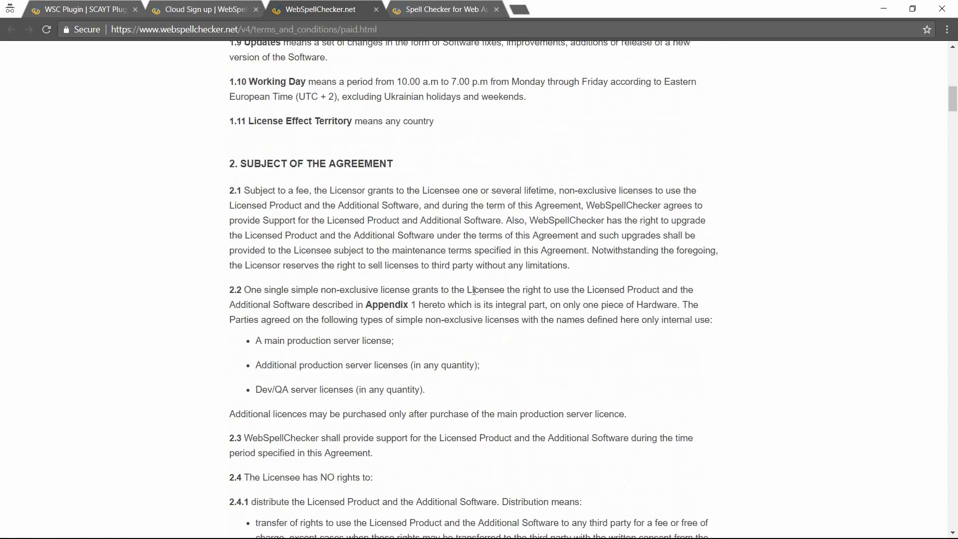
pyautogui.scroll(-6, 476, 288)
pyautogui.scroll(-6, 477, 288)
pyautogui.scroll(-6, 475, 292)
pyautogui.scroll(-8, 474, 280)
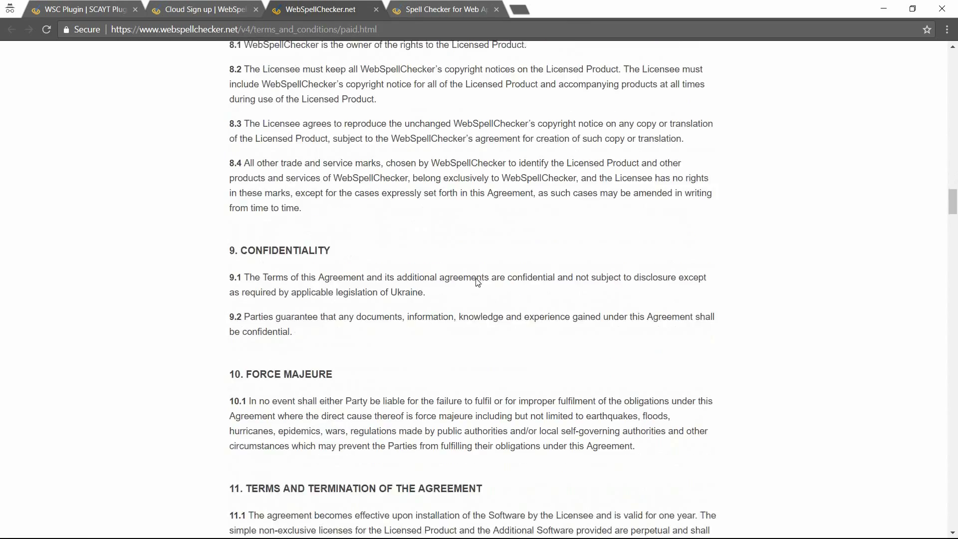
pyautogui.scroll(-7, 474, 280)
pyautogui.scroll(-8, 474, 281)
pyautogui.scroll(-8, 471, 280)
pyautogui.scroll(-8, 468, 281)
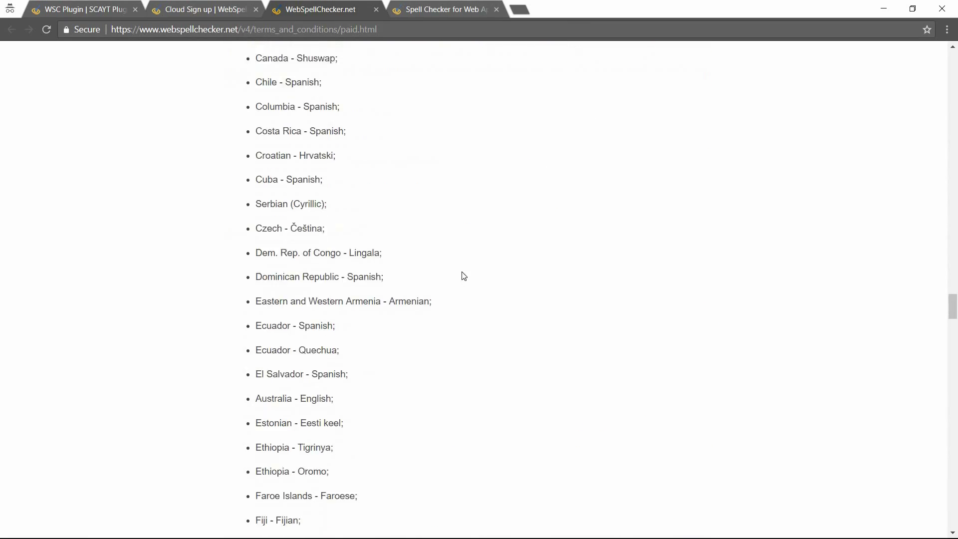
pyautogui.scroll(-6, 465, 279)
pyautogui.scroll(-8, 465, 280)
pyautogui.scroll(-7, 469, 270)
pyautogui.scroll(-6, 462, 278)
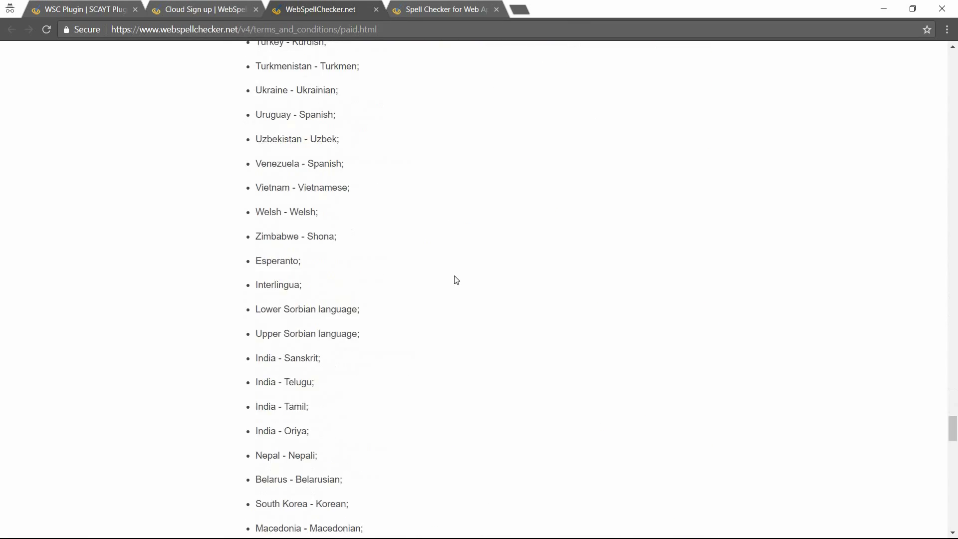
pyautogui.scroll(-3, 456, 280)
pyautogui.scroll(-6, 454, 285)
pyautogui.scroll(-6, 455, 287)
pyautogui.scroll(-4, 455, 287)
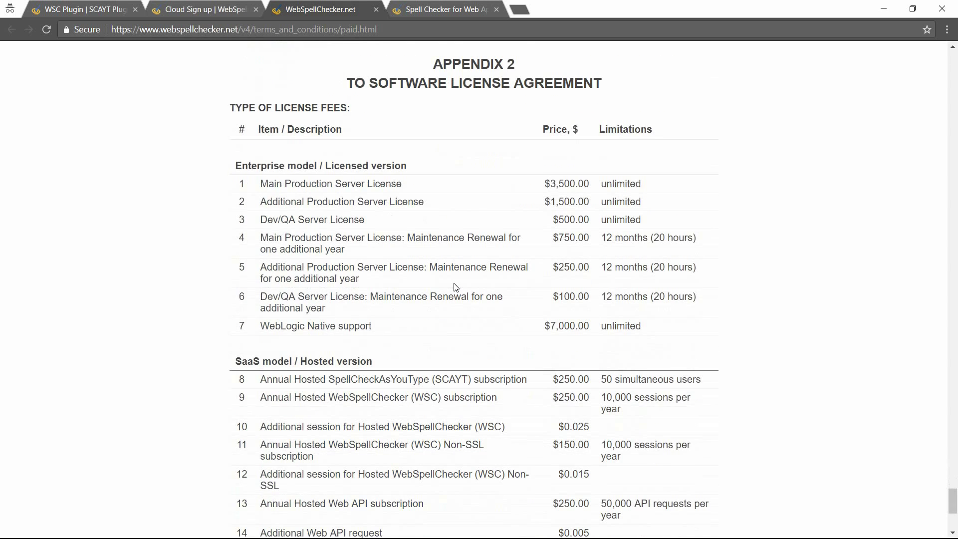
pyautogui.scroll(-4, 457, 288)
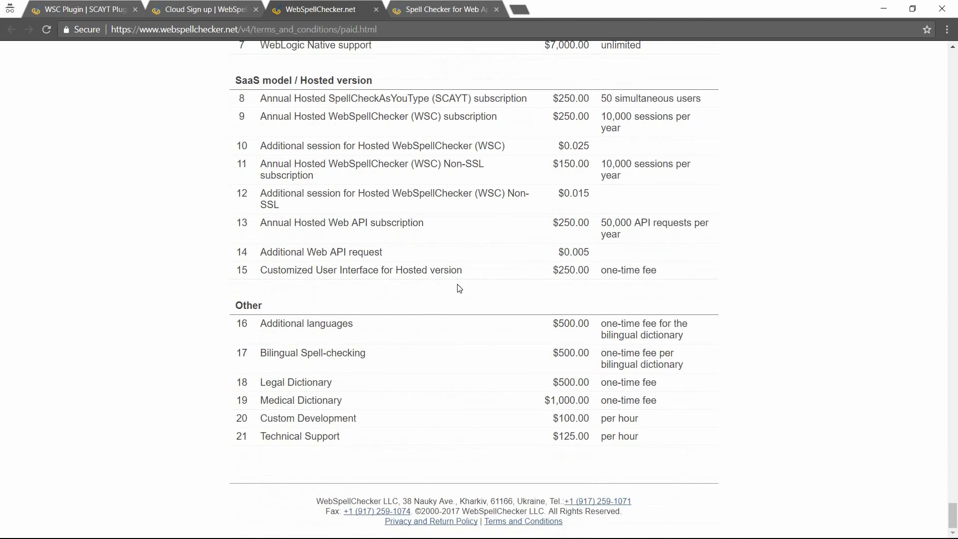
# Close the Terms and Conditions tab, submit the form, and return to the SCAYT demo.
pyautogui.click(375, 10)
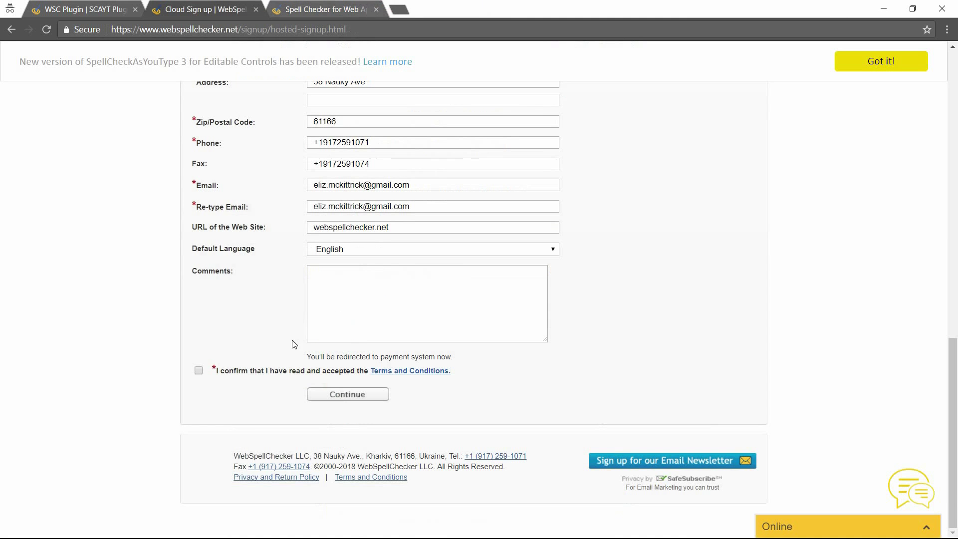
pyautogui.click(349, 397)
pyautogui.hotkey('ctrl', 'shift', 'Tab')
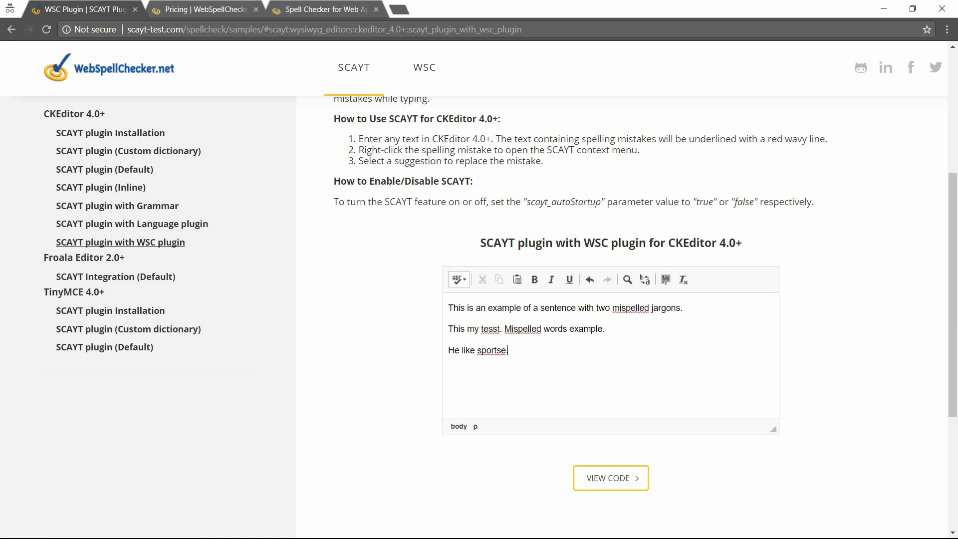
# Fix 'sportse' to 'sports' and replace mispelled with 'misspelled' in the demo text.
pyautogui.press('BackSpace')
pyautogui.write('.')
pyautogui.rightClick(639, 315)
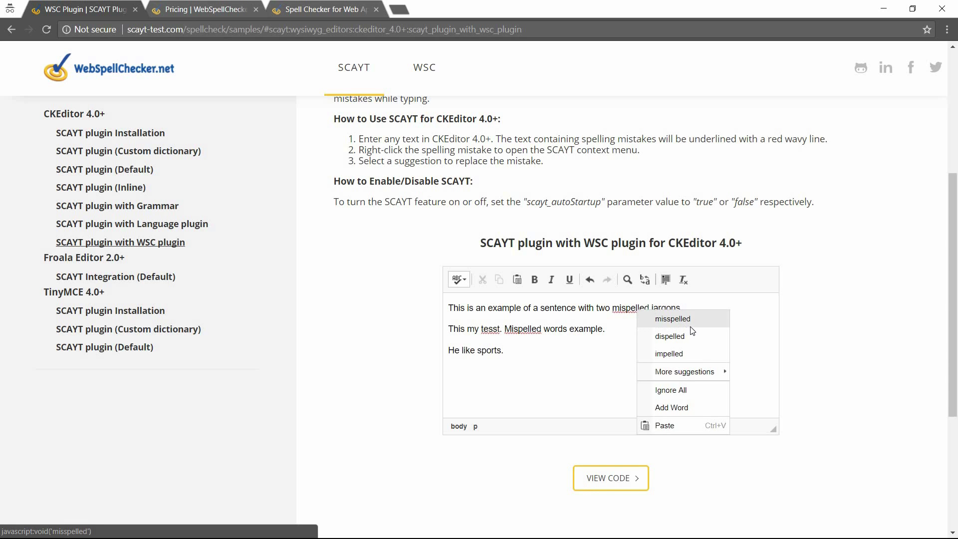
pyautogui.moveTo(684, 372)
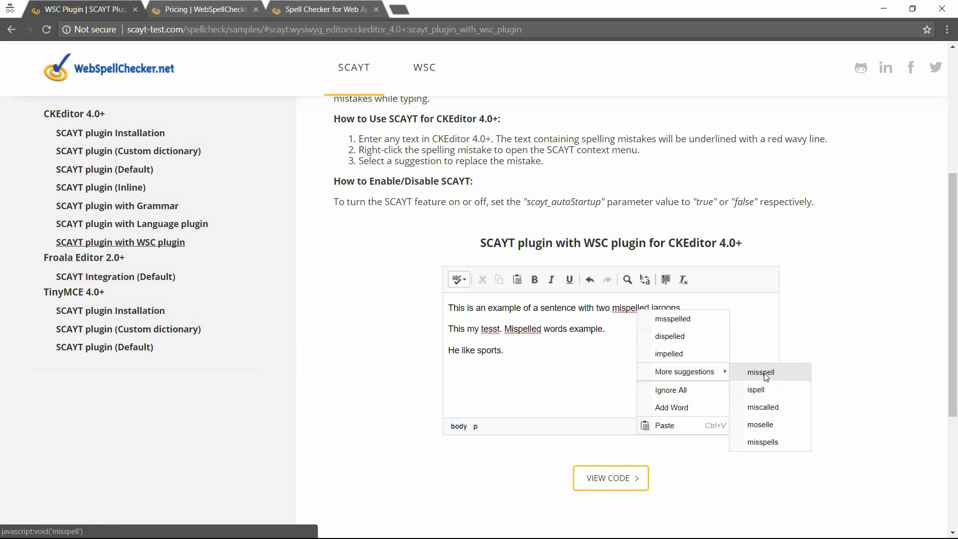
pyautogui.click(673, 318)
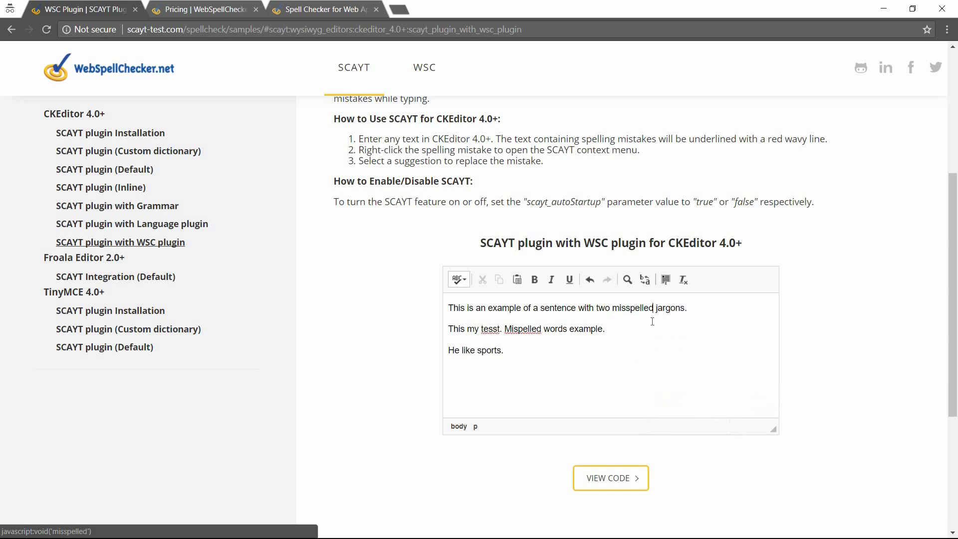
pyautogui.click(464, 281)
# Create a new user dictionary named My_testing_dict in the SCAYT Options Dictionaries settings.
pyautogui.click(487, 334)
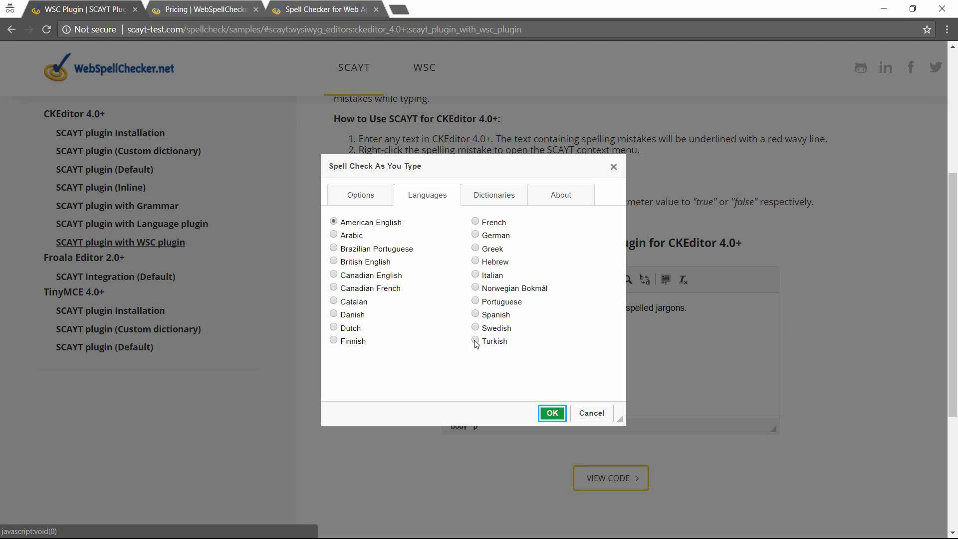
pyautogui.click(486, 197)
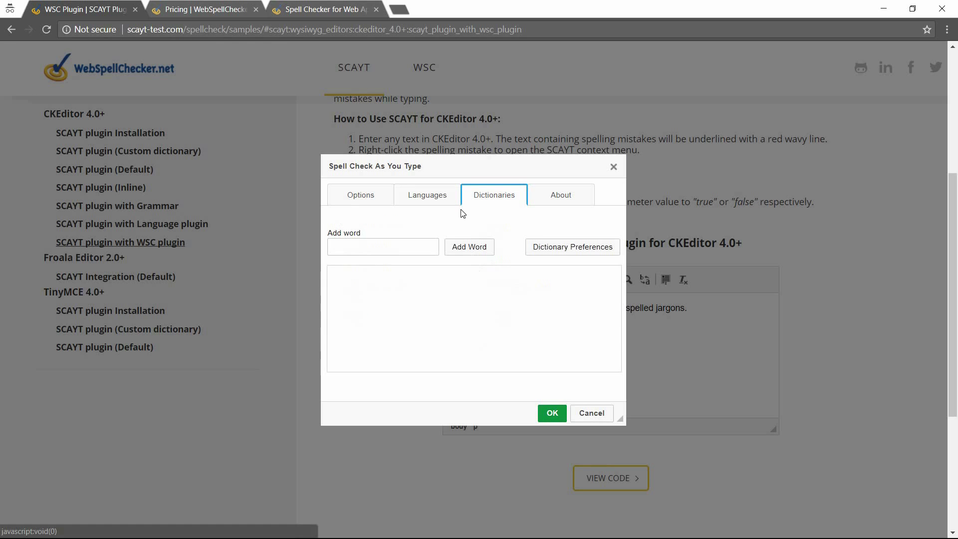
pyautogui.click(448, 238)
pyautogui.write('My_testing_dict')
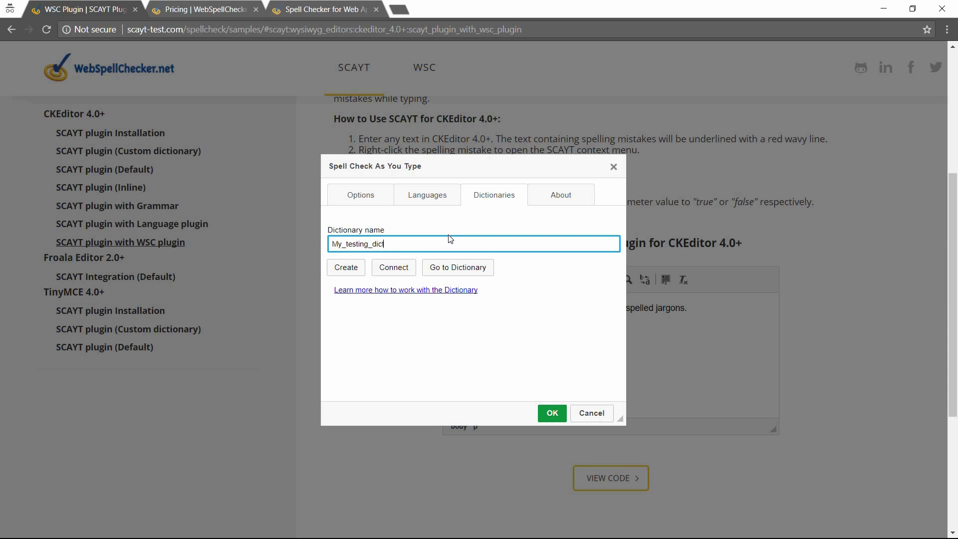
pyautogui.click(349, 267)
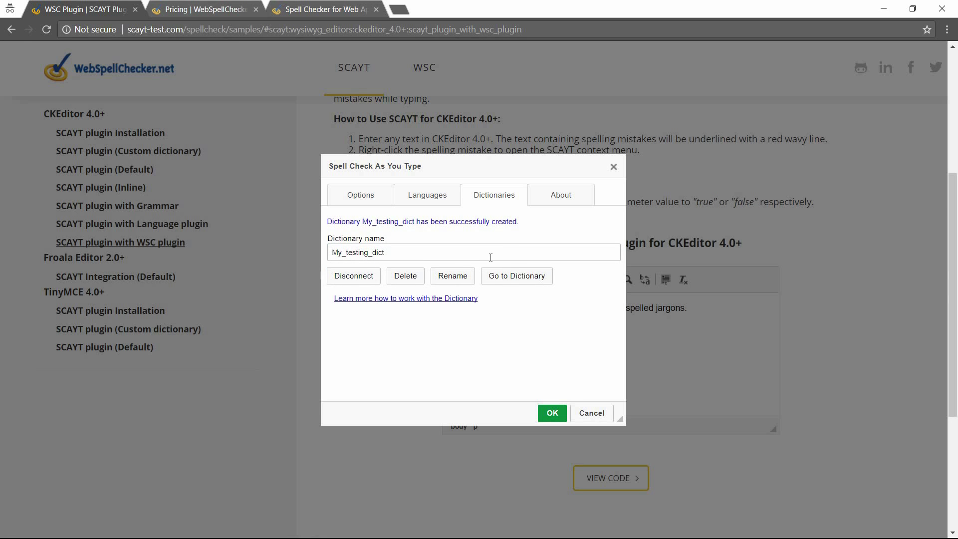
# Add the word 'tesst' to My_testing_dict and apply the settings.
pyautogui.click(519, 281)
pyautogui.click(399, 254)
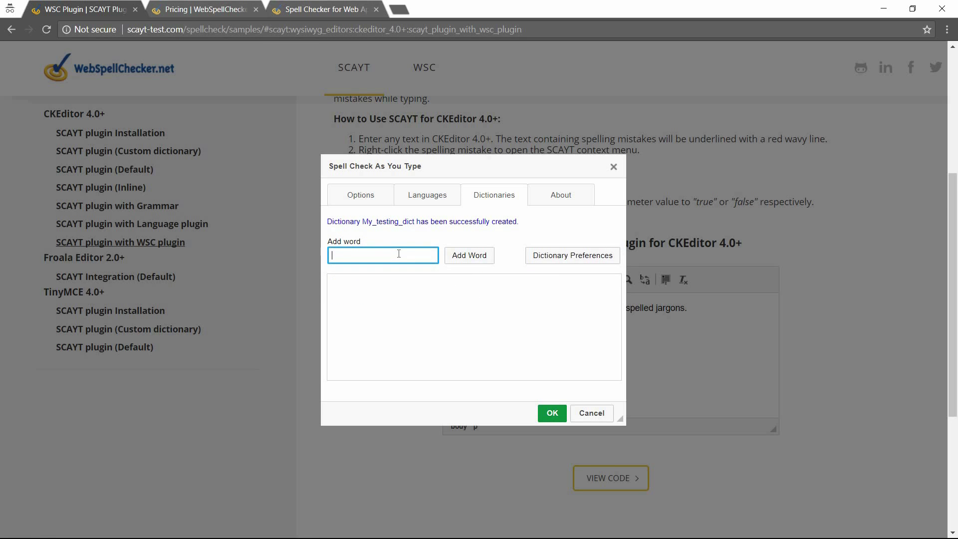
pyautogui.write('tesst')
pyautogui.click(464, 255)
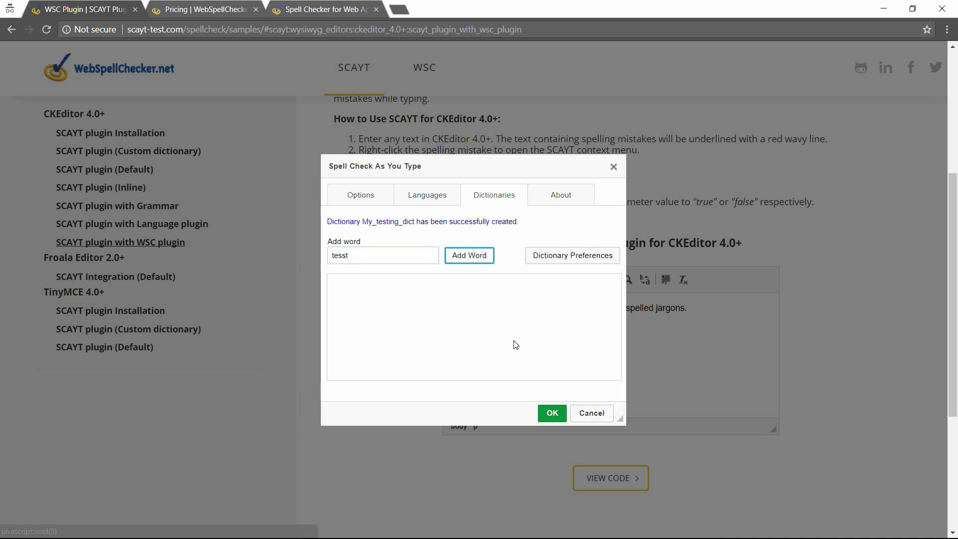
pyautogui.click(560, 413)
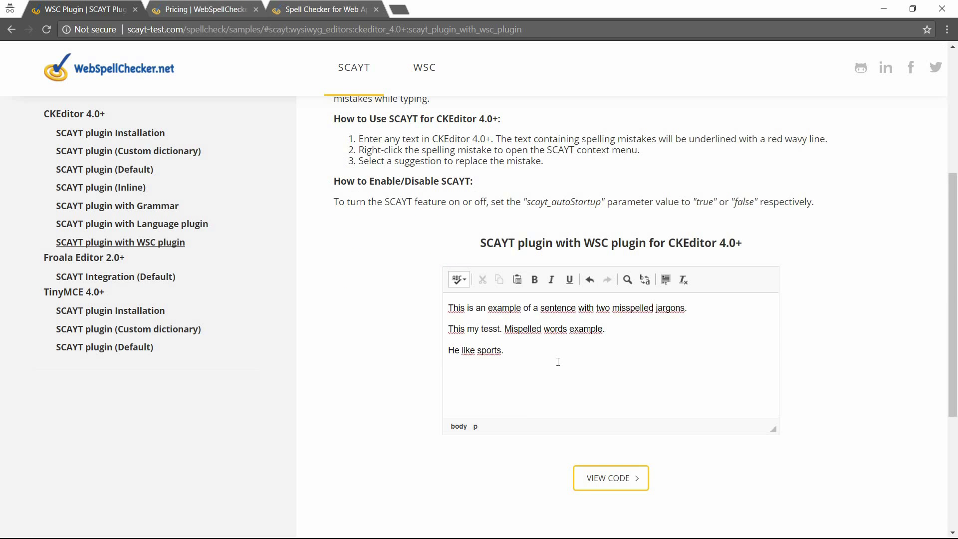